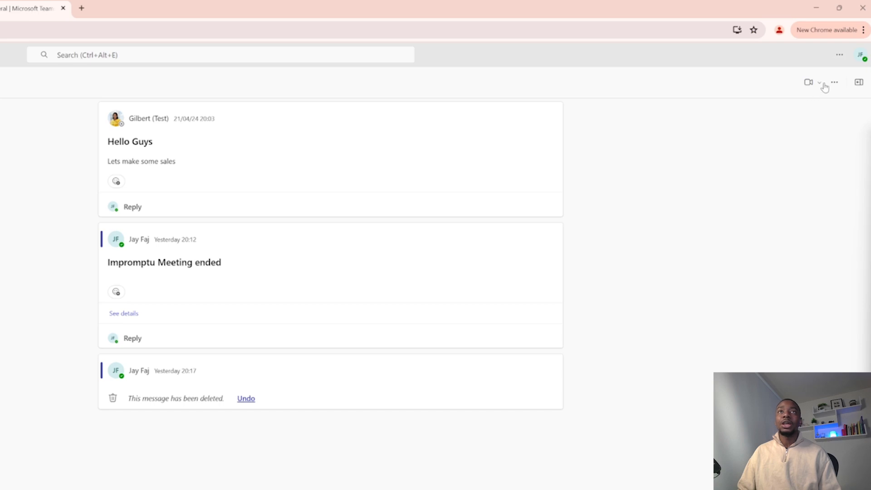
Start scheduling a meeting in the channel, title it "General Meeting" and turn on personal invites for channel members.
left_click(820, 86)
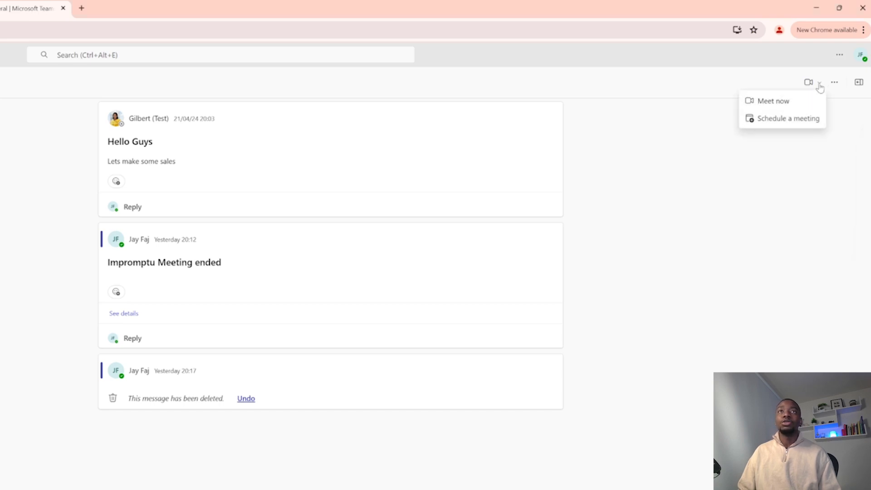
left_click(782, 123)
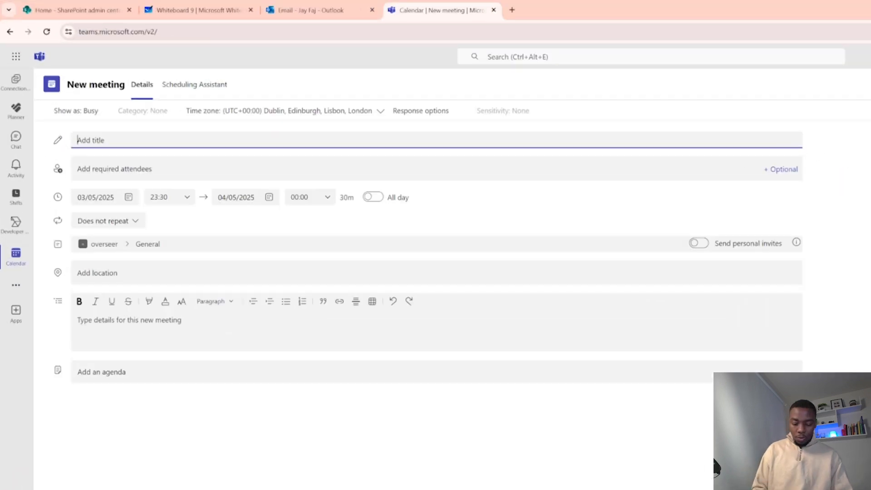
type("Gener")
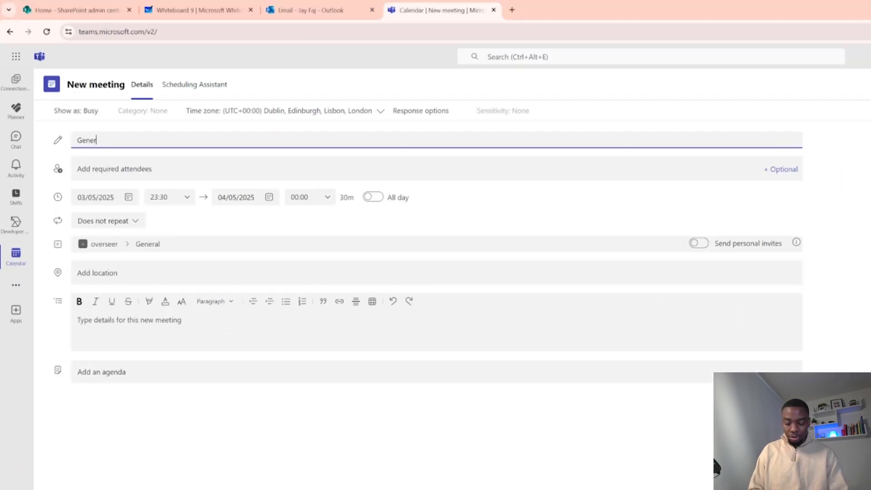
type("al Meeting")
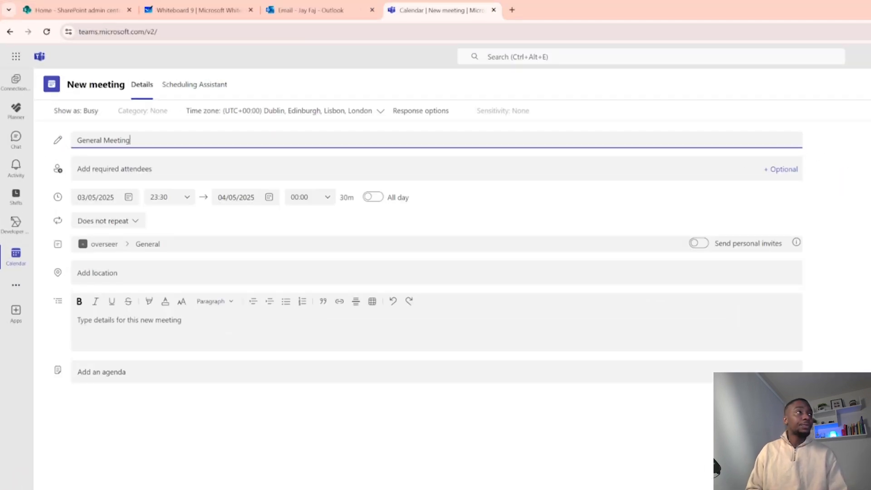
left_click(858, 181)
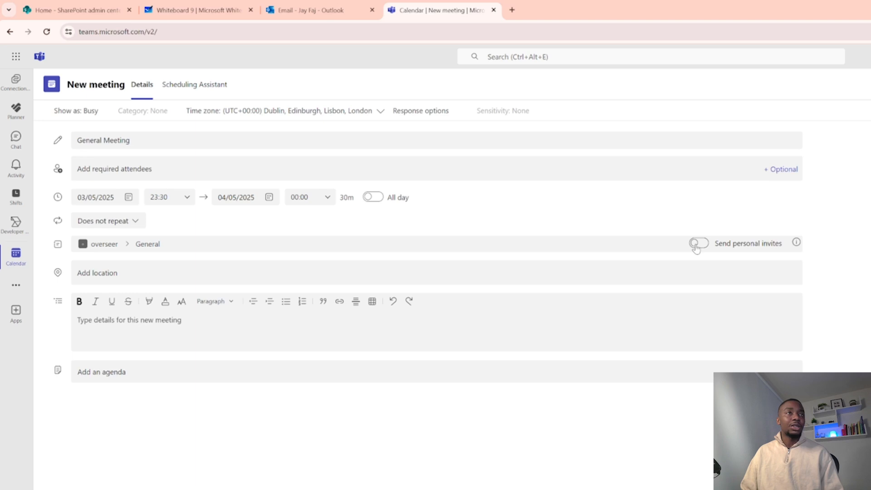
mouse_move(797, 244)
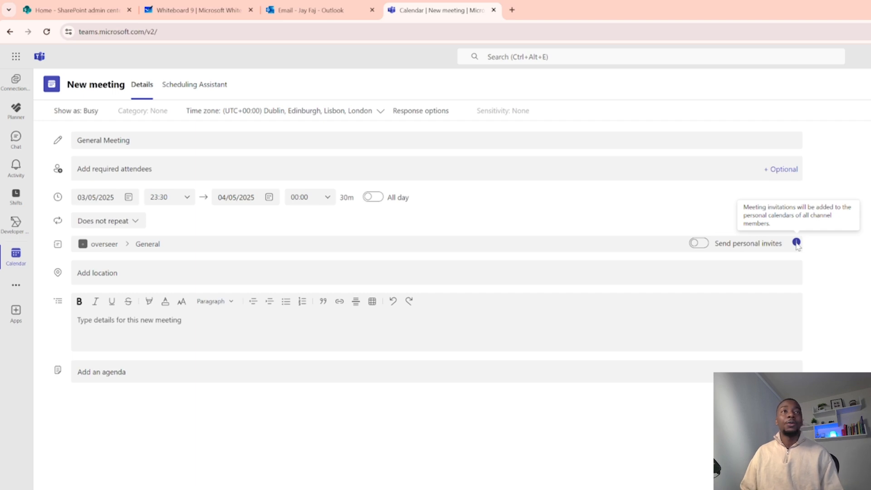
left_click(695, 244)
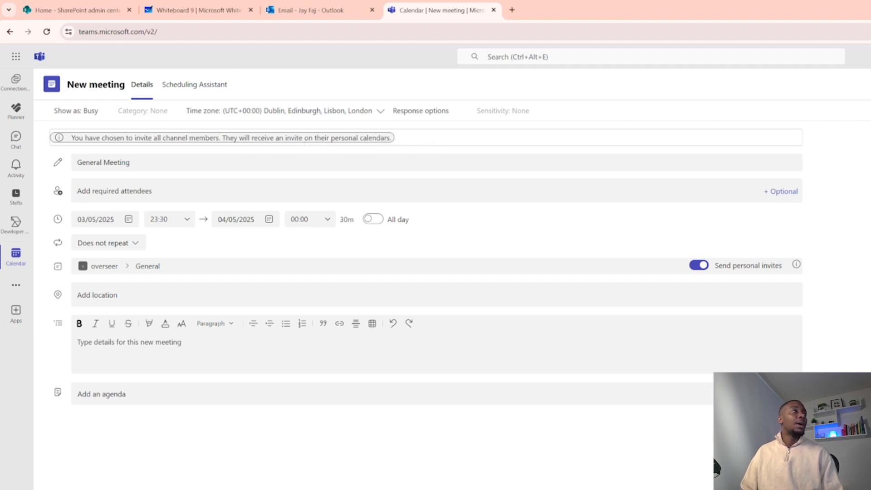
Set the meeting to start on 05/05/2025 at 09:30 and view the available recurrence options.
left_click(129, 221)
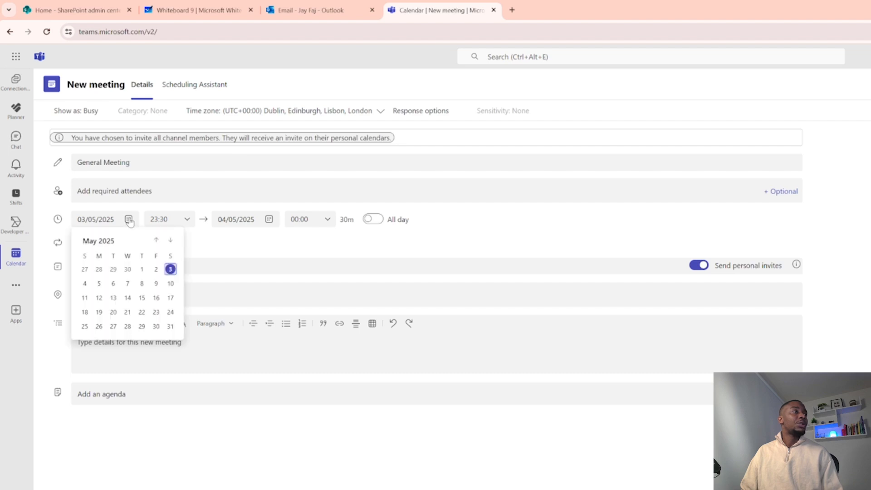
left_click(99, 285)
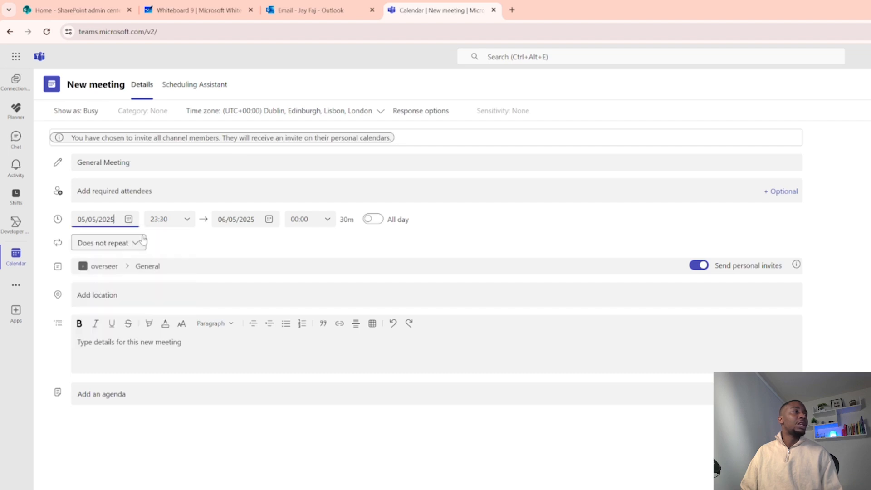
left_click(189, 220)
left_click(182, 232)
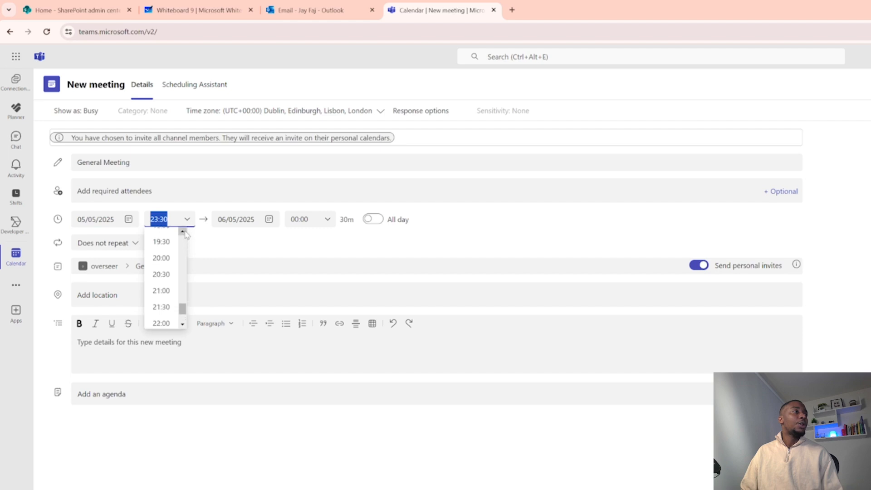
left_click_drag(183, 300, 182, 272)
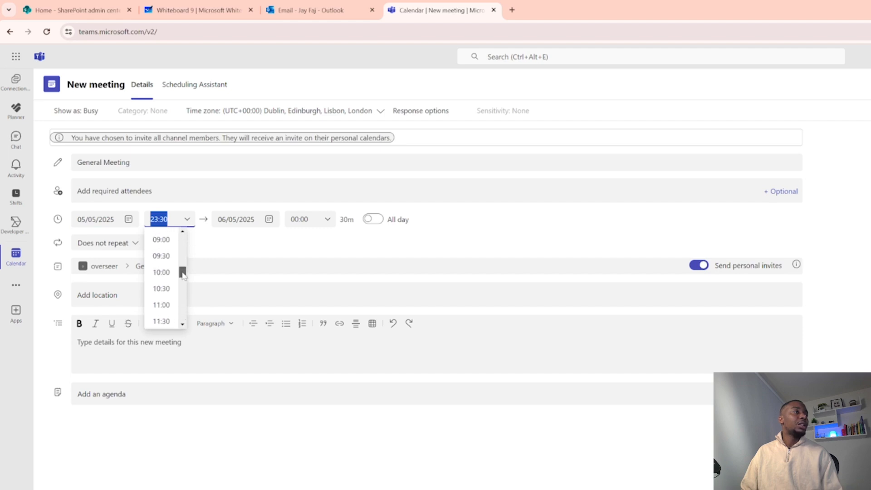
left_click(168, 257)
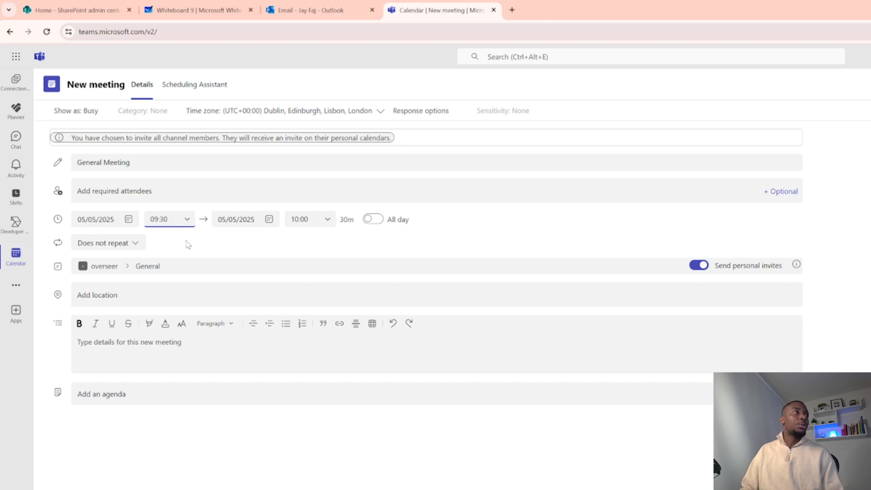
left_click(134, 246)
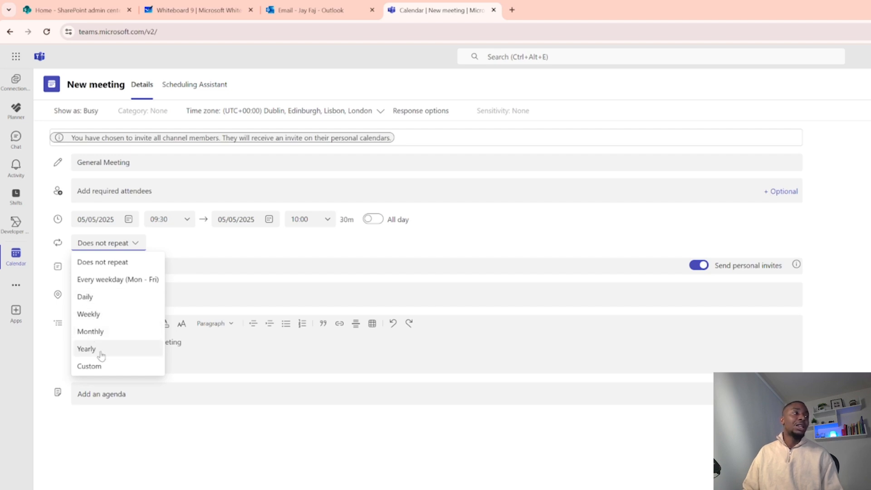
left_click(175, 249)
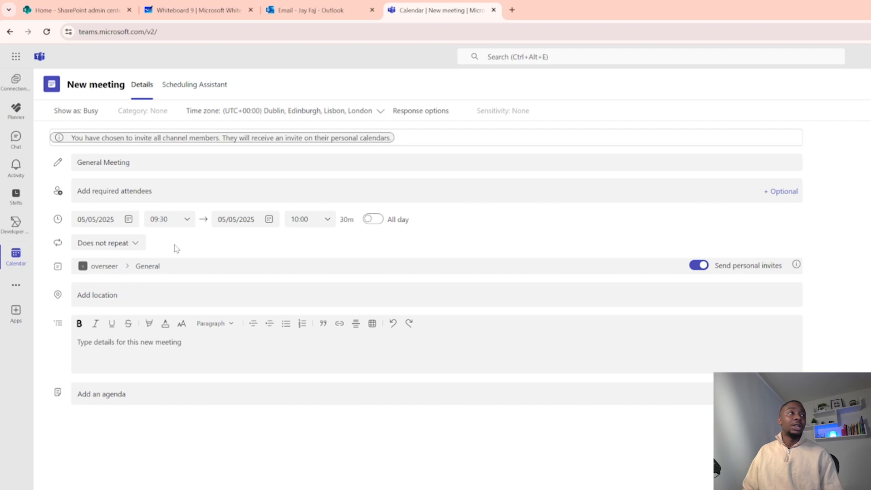
Add "Conference Room A" as the meeting location and enter "This is just a General Meeting." as its details.
left_click(97, 296)
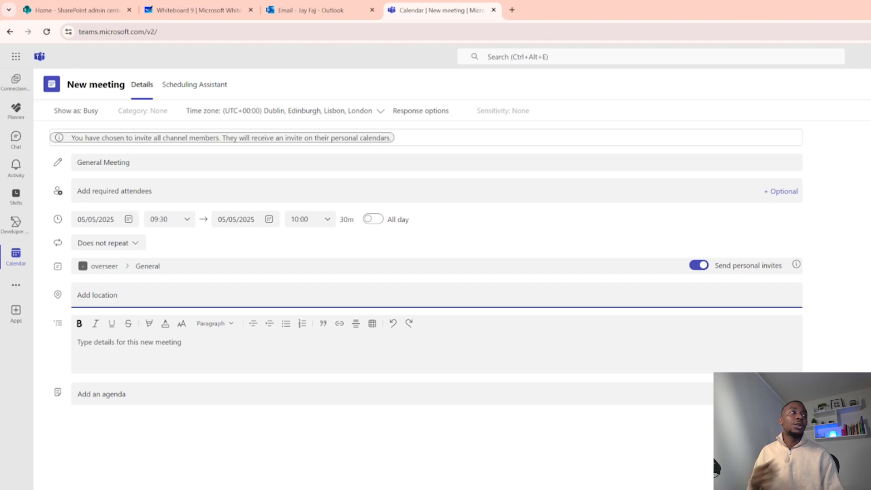
type("Confo")
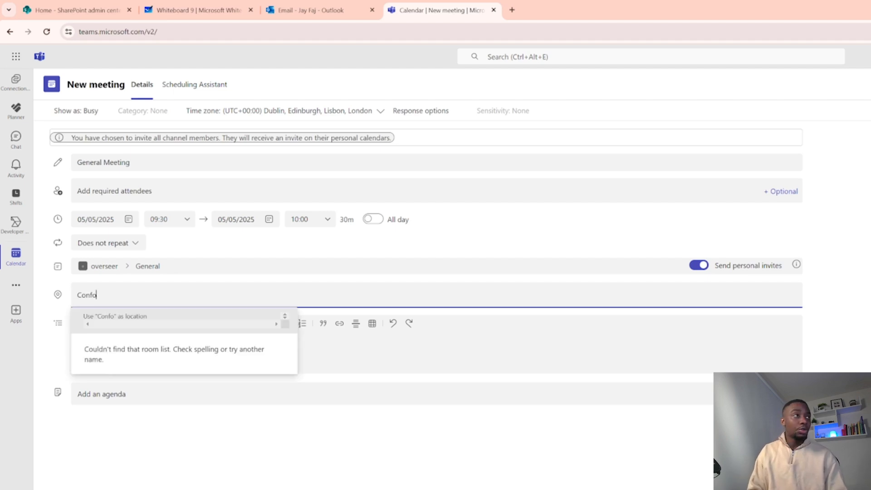
key("BackSpace")
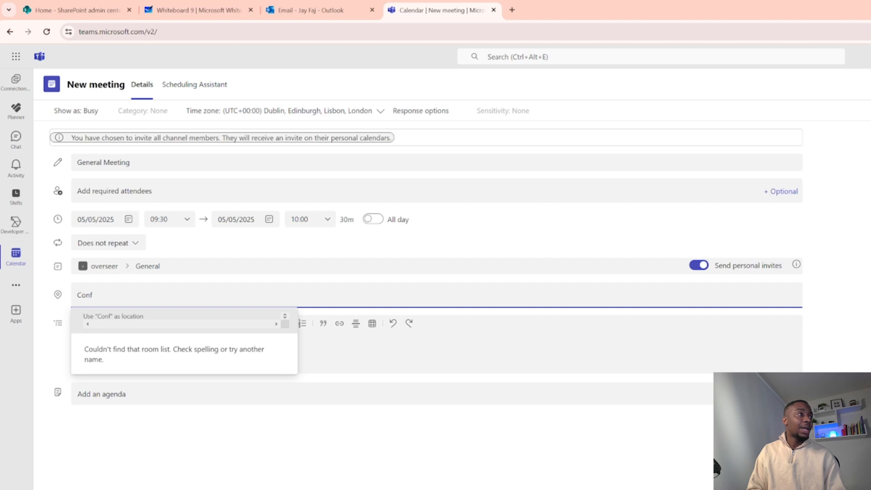
type("erence Ro")
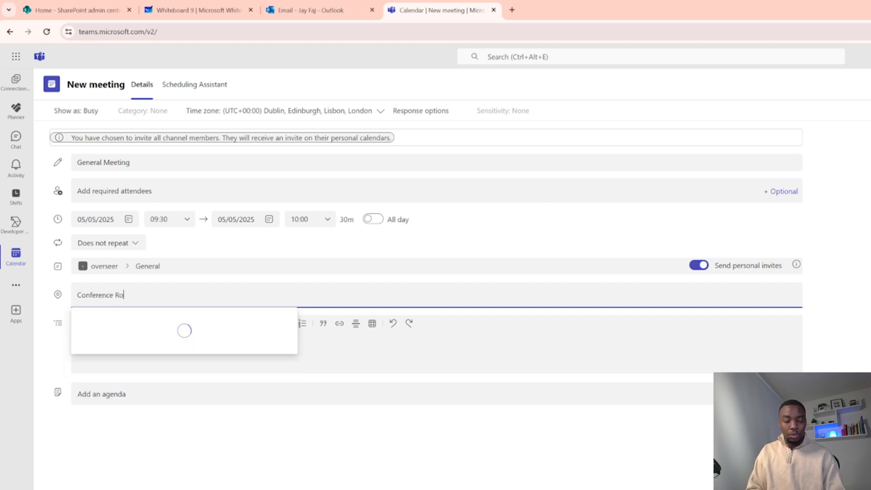
type("om A")
key("Return")
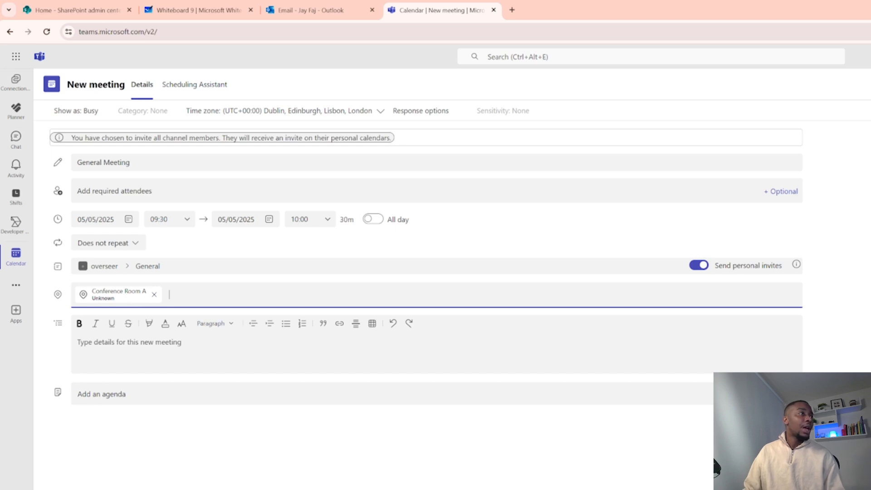
left_click(400, 352)
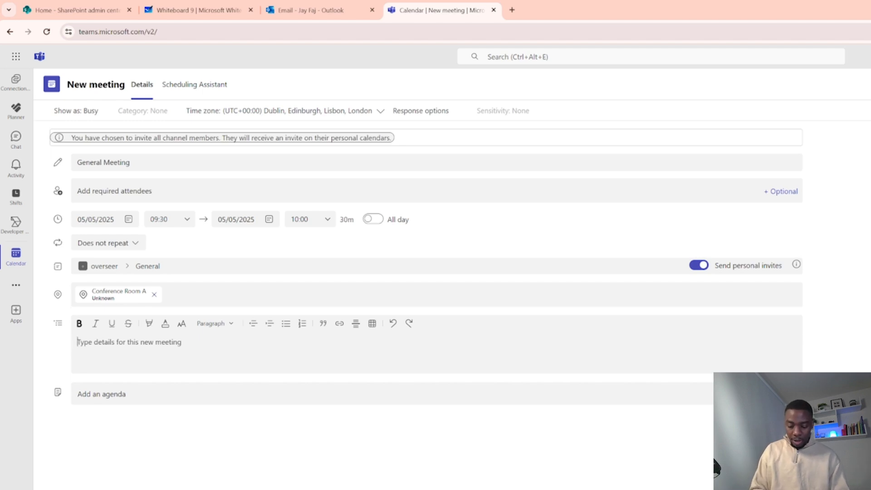
type("This is just a General Meeting.")
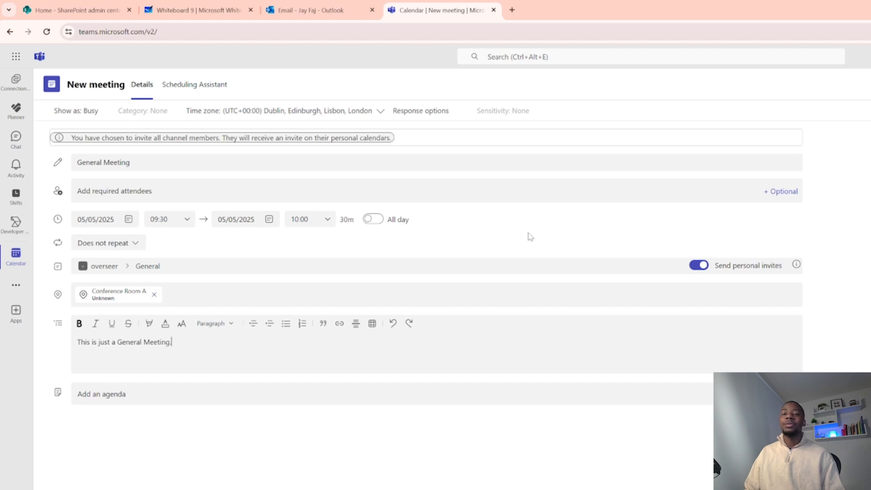
Add an agenda to the meeting with the items "To discuss Q2 Strategy" and "Discuss client Barter".
left_click(103, 395)
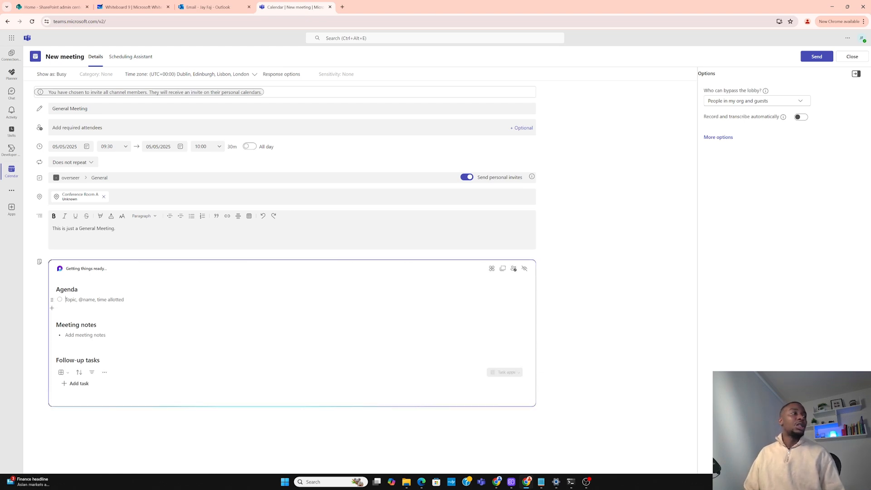
type("To discuss Q2 Strategy")
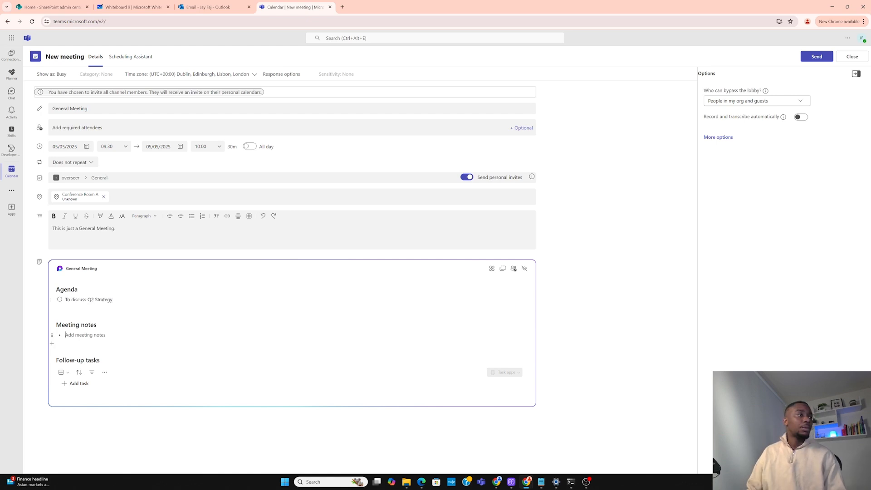
left_click(86, 335)
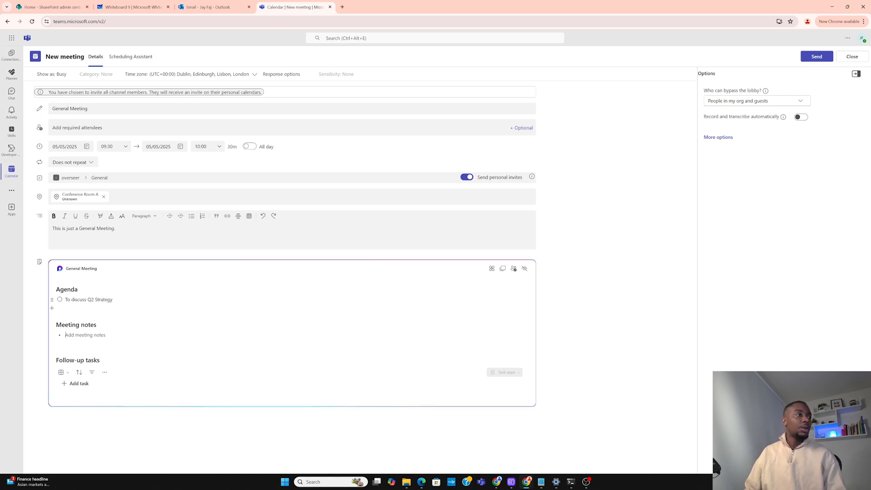
key("Return")
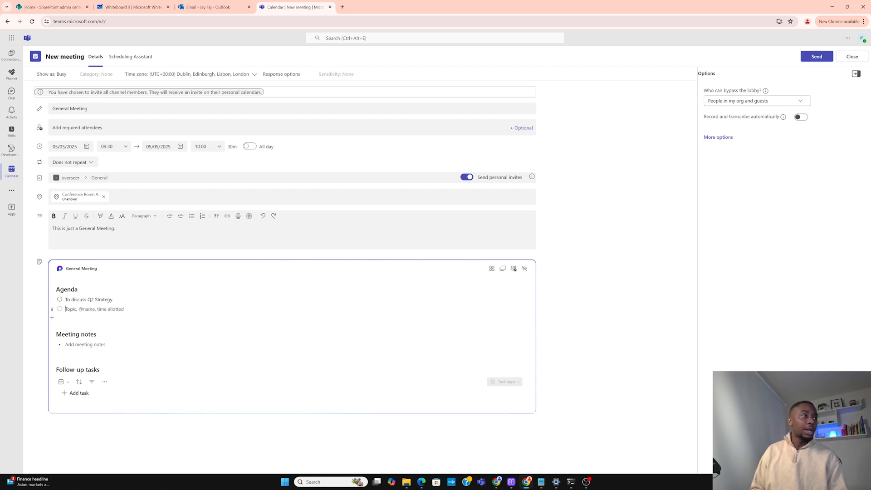
type("Discuss client Barter")
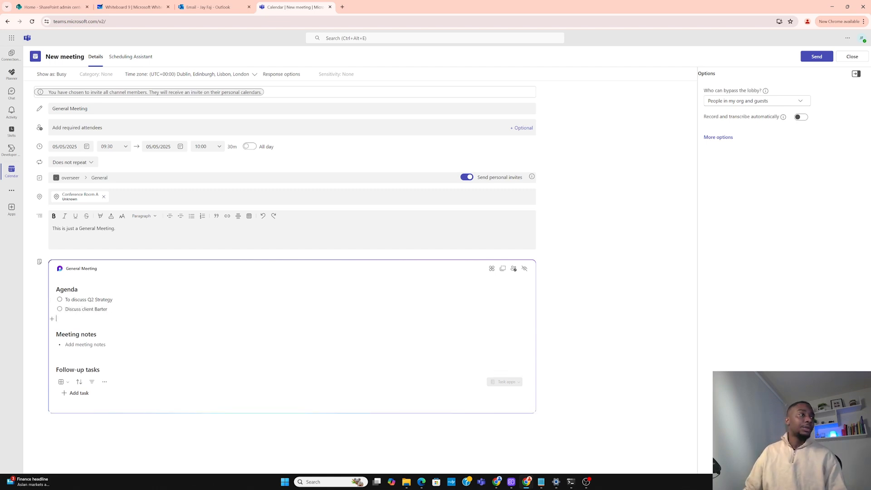
key("Return")
key("BackSpace")
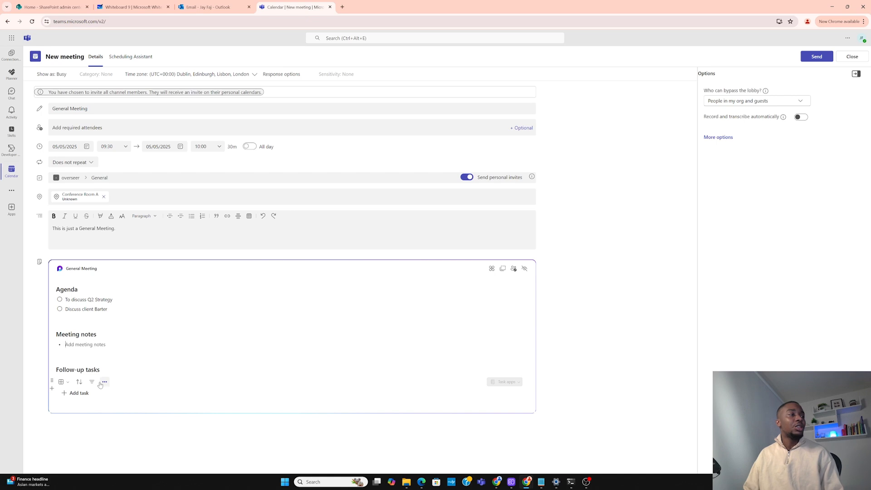
Add the follow-up task "Follow up with Barter", assign it to the test colleague and set its due date to 16 May 2025.
left_click(71, 394)
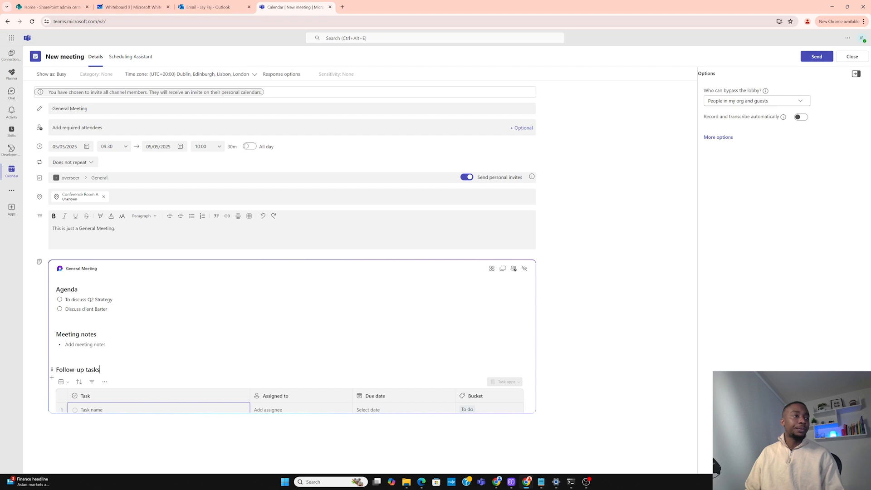
type("Follow up with Barter")
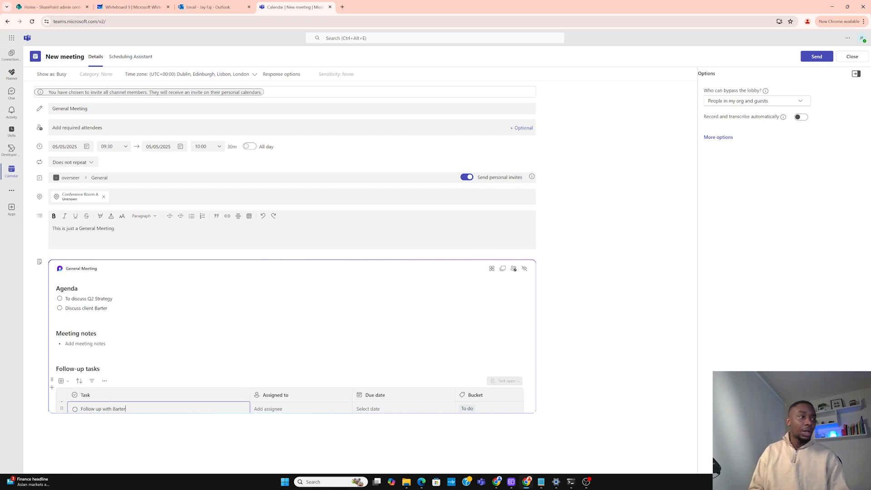
left_click(290, 409)
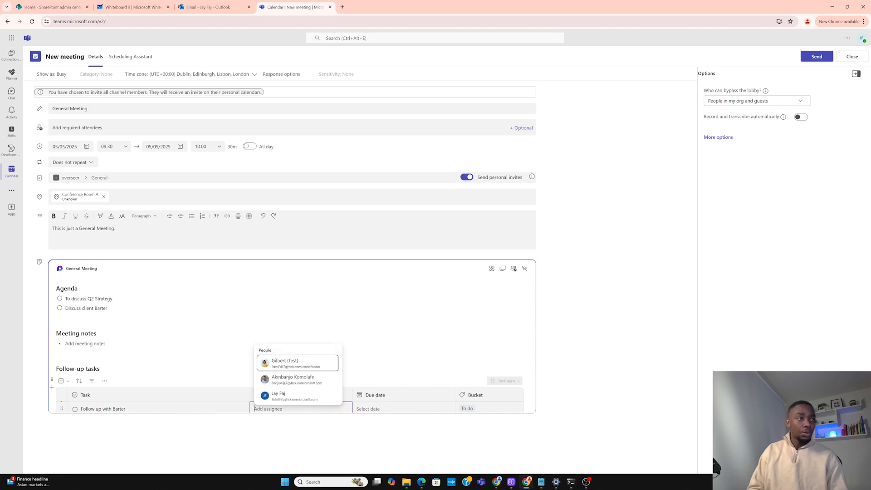
type("Gilv")
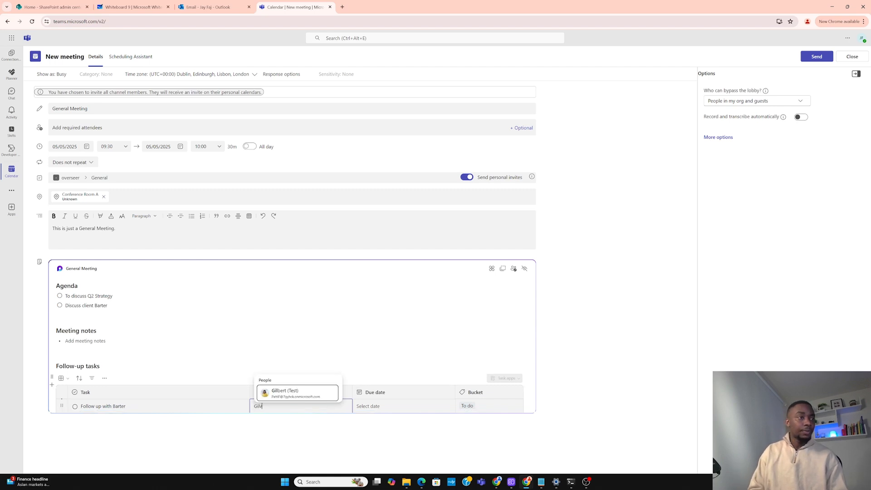
left_click(291, 395)
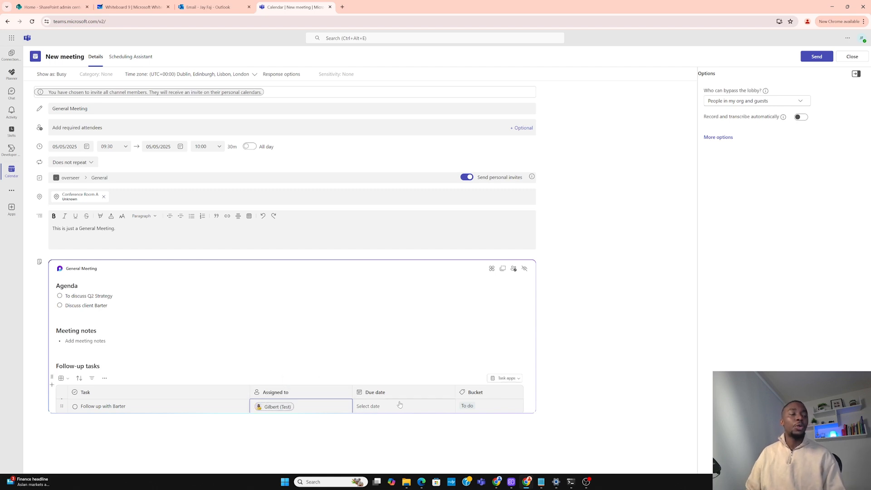
left_click(374, 409)
left_click(374, 410)
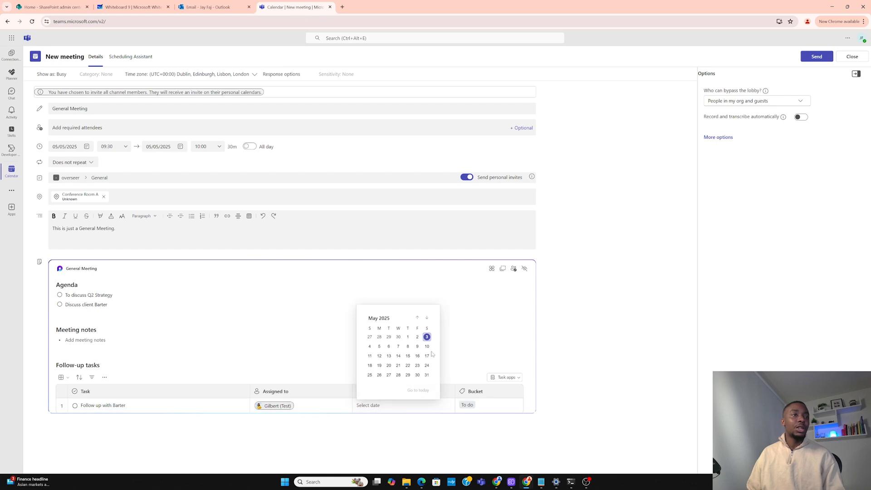
left_click(417, 357)
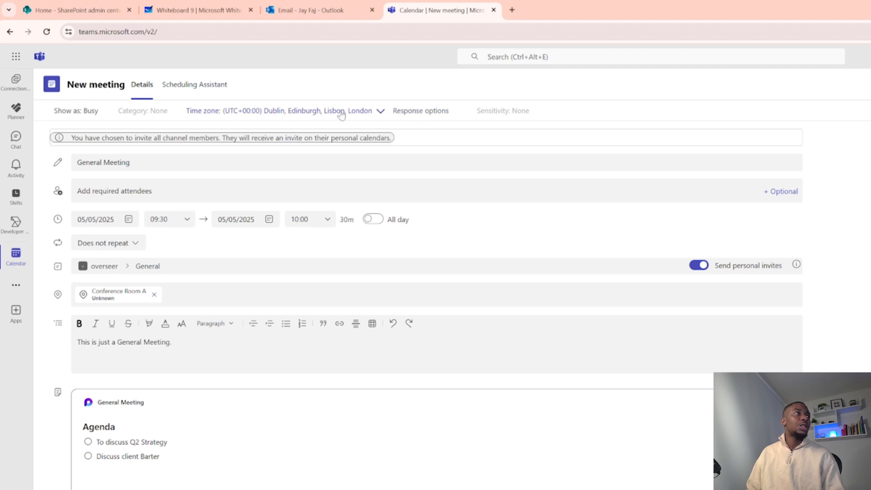
Disable forwarding of the meeting invitation in the response options, leaving Request responses selected.
left_click(429, 113)
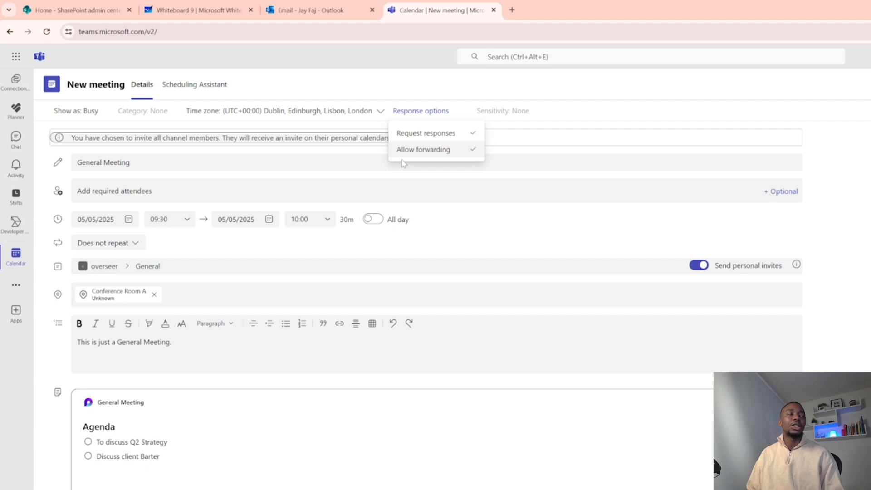
left_click(437, 152)
left_click(440, 113)
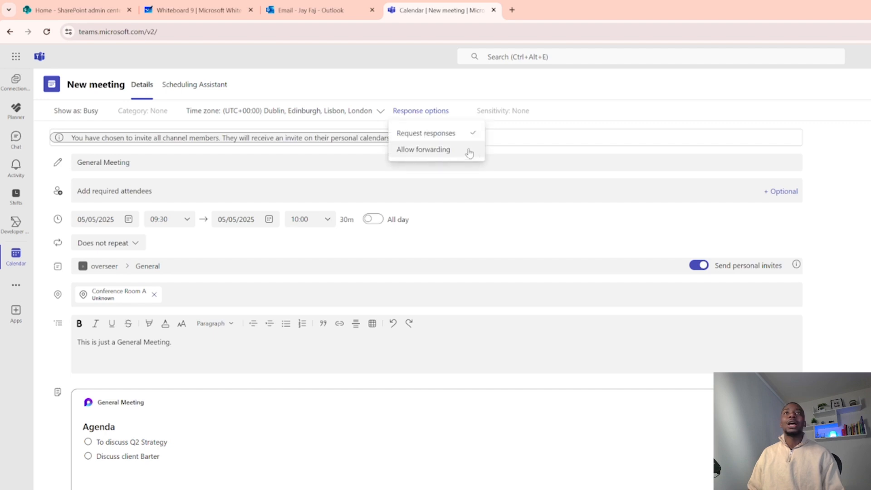
left_click(438, 112)
left_click(574, 114)
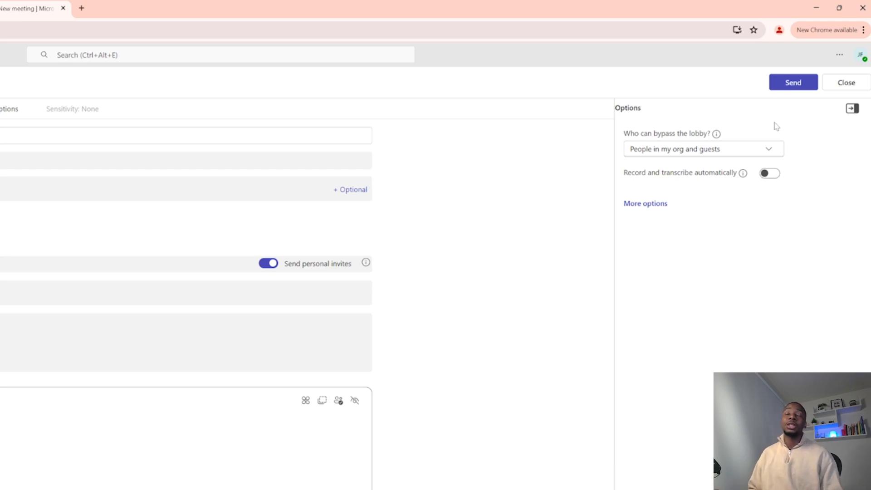
Examine the available choices for who can bypass the meeting lobby.
left_click(752, 148)
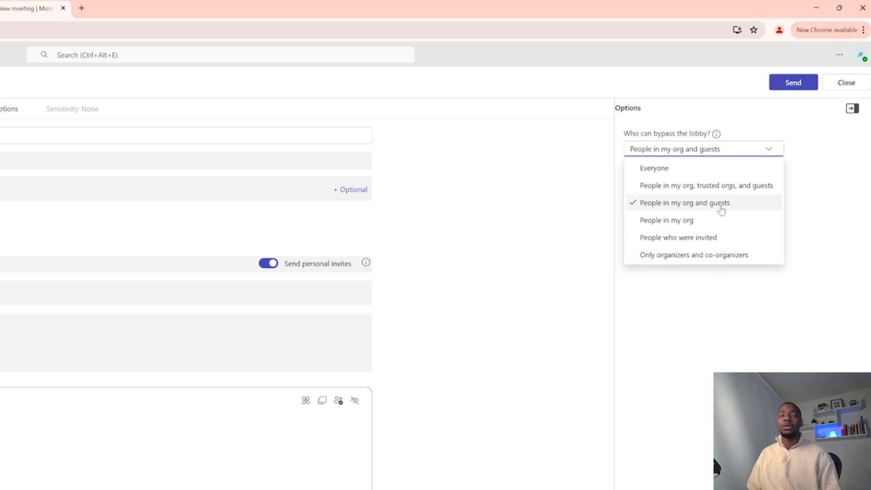
left_click(702, 115)
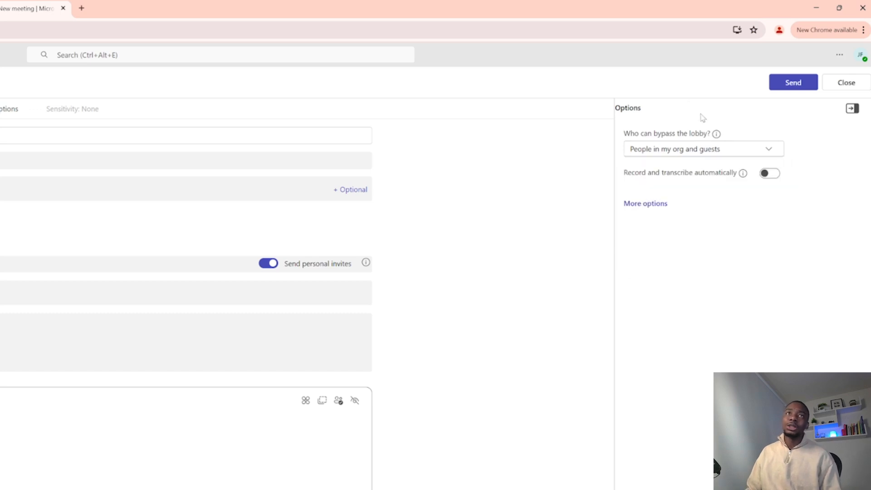
left_click(744, 150)
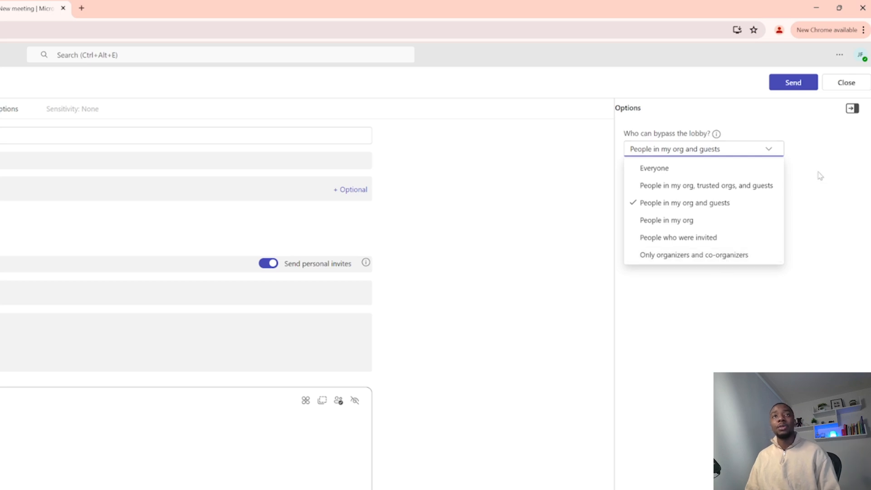
left_click(813, 148)
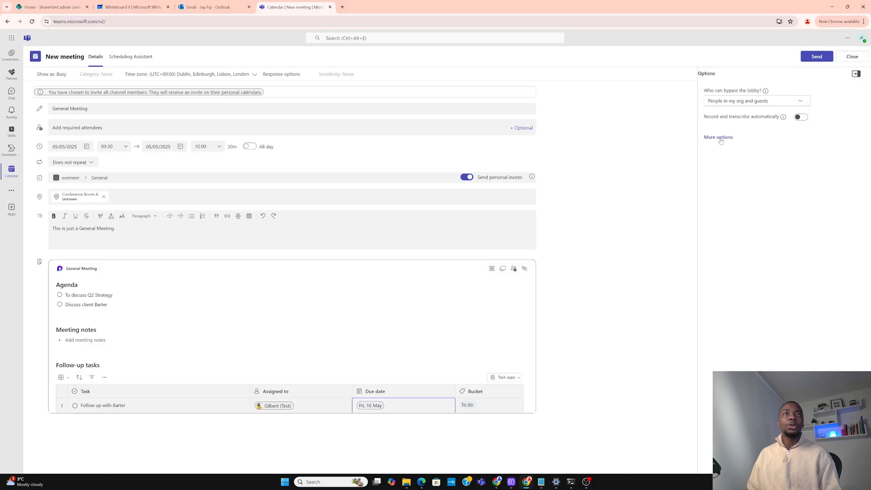
Try letting people dialing in bypass the lobby, switch it back off, and view the choices for who can admit from the lobby.
left_click(720, 138)
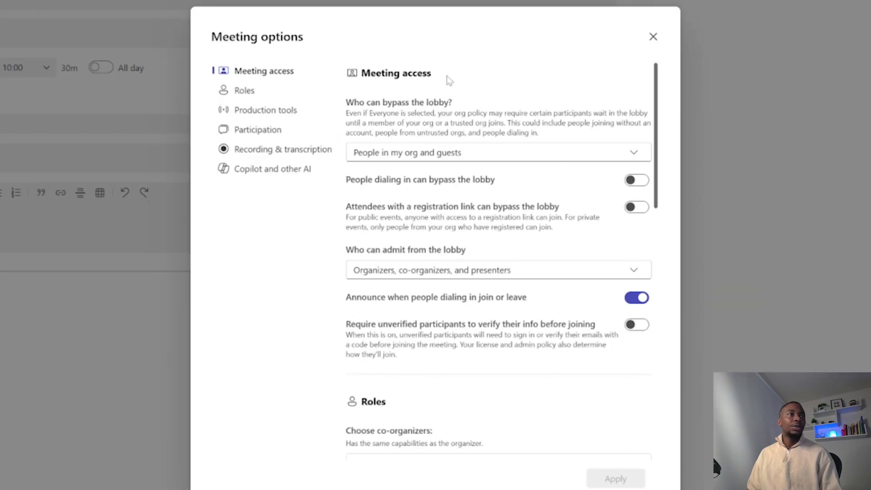
left_click(636, 185)
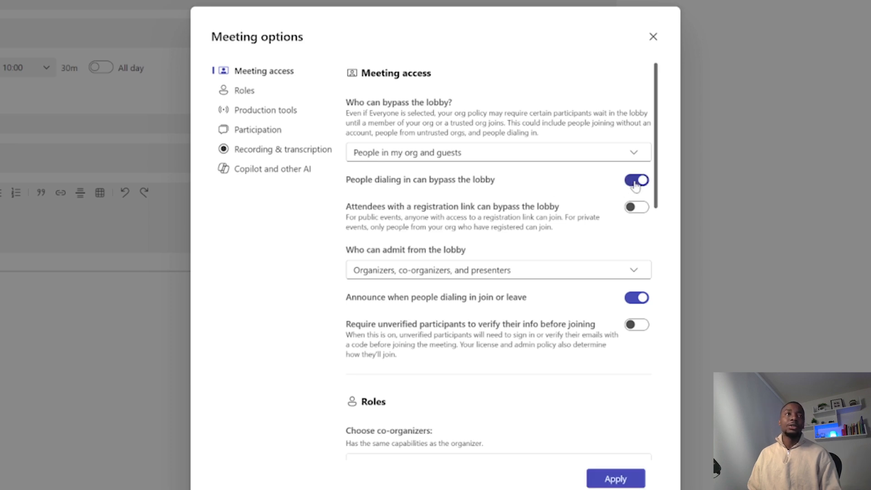
left_click(635, 184)
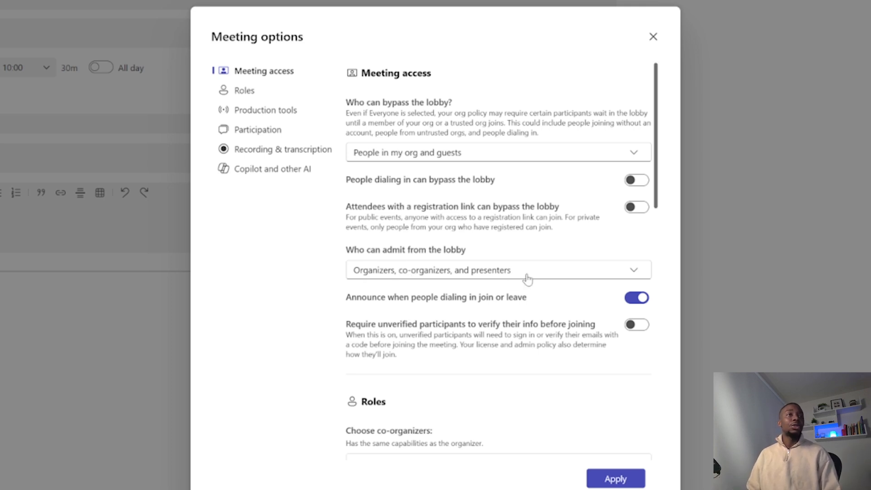
left_click(580, 276)
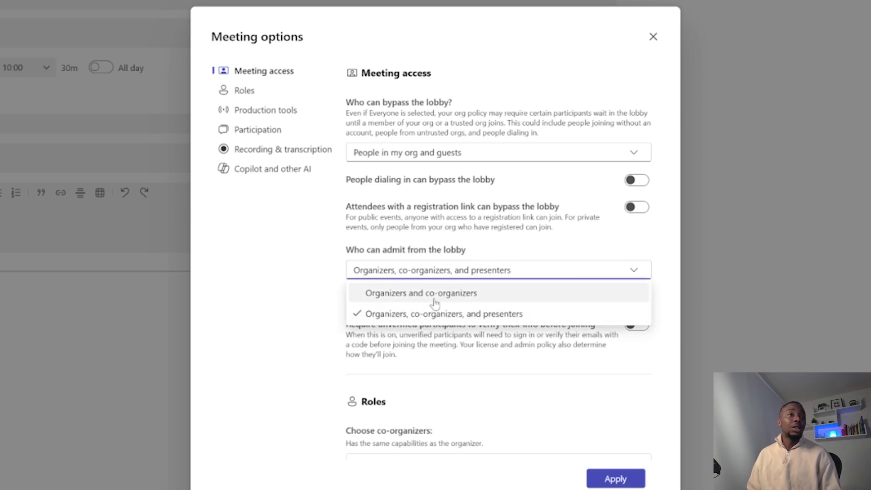
left_click(502, 254)
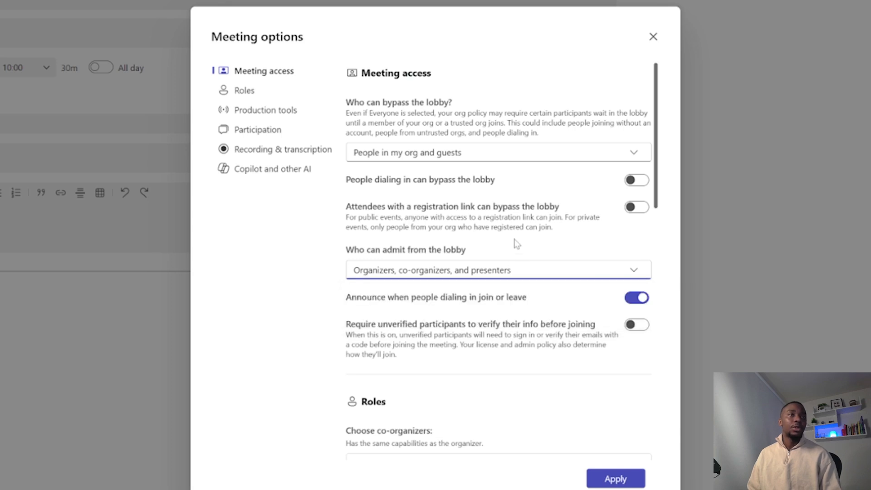
Switch the announcement for people dialing in off and on again, and discard the meeting option edits.
scroll(500, 242, "down", 3)
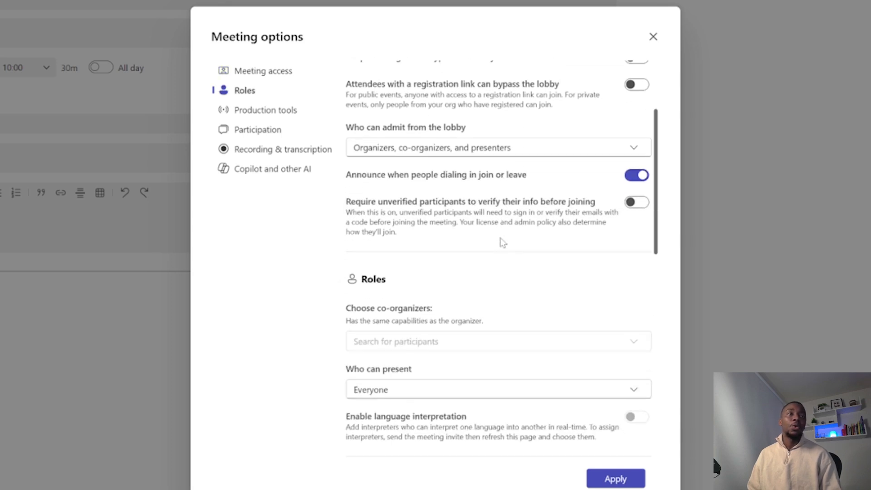
left_click(642, 176)
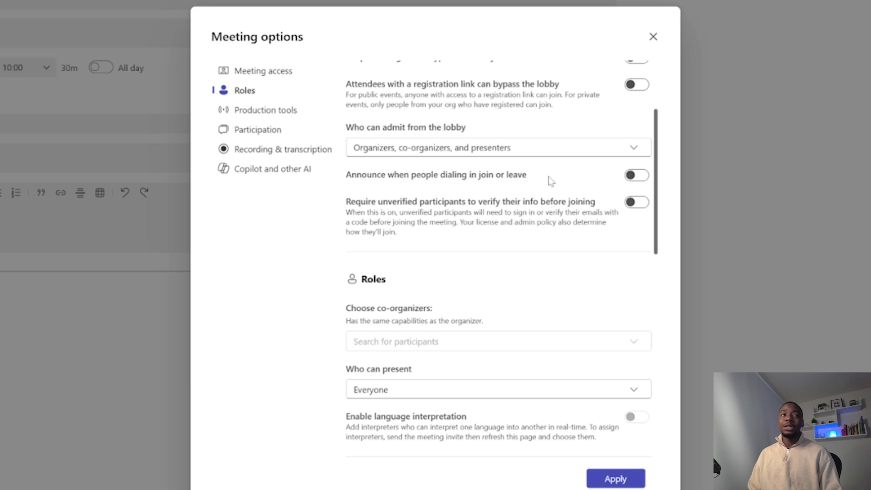
left_click(637, 175)
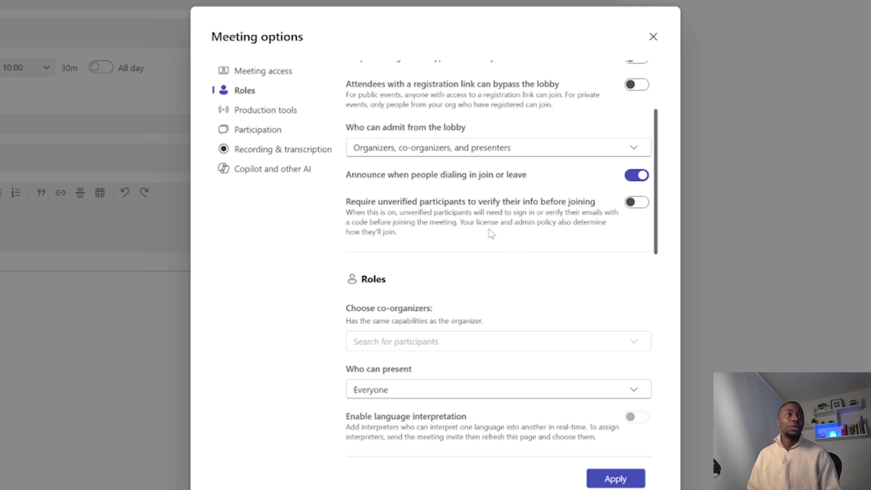
scroll(472, 245, "down", 1)
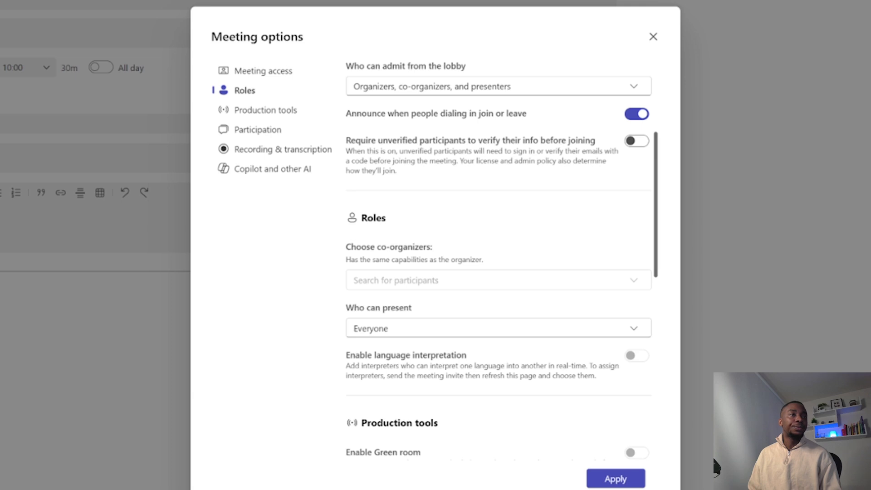
scroll(437, 247, "down", 1)
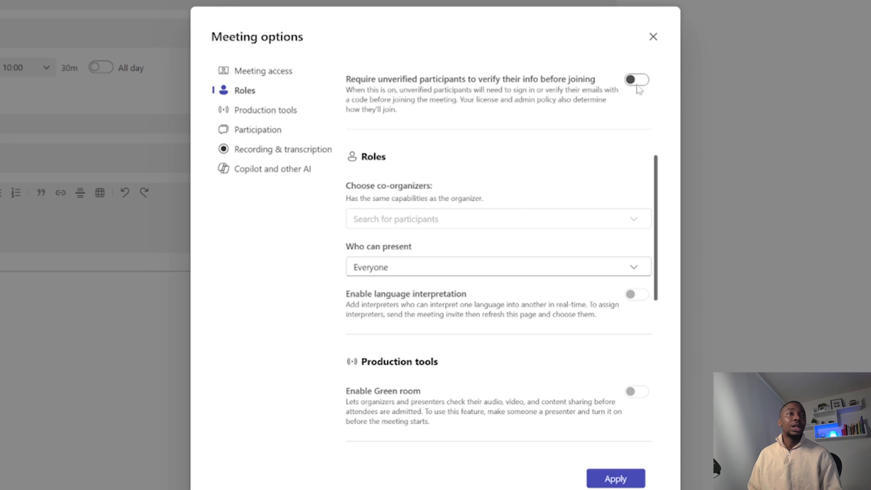
left_click(654, 37)
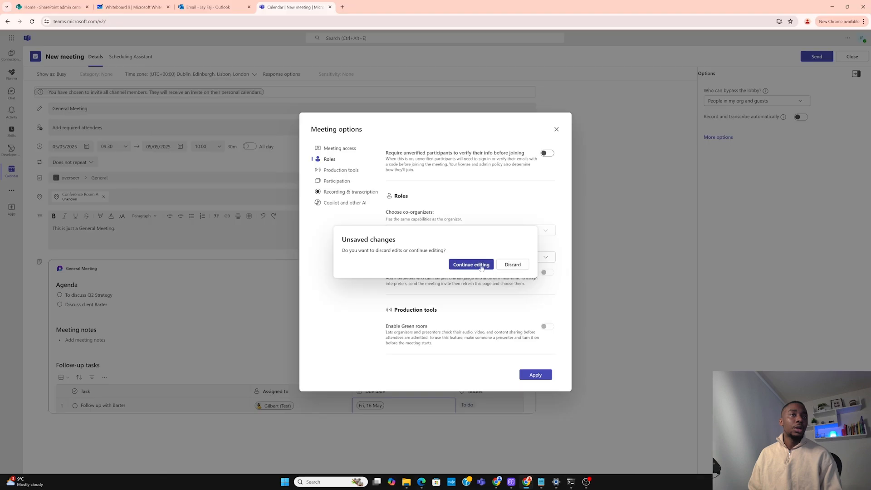
left_click(573, 280)
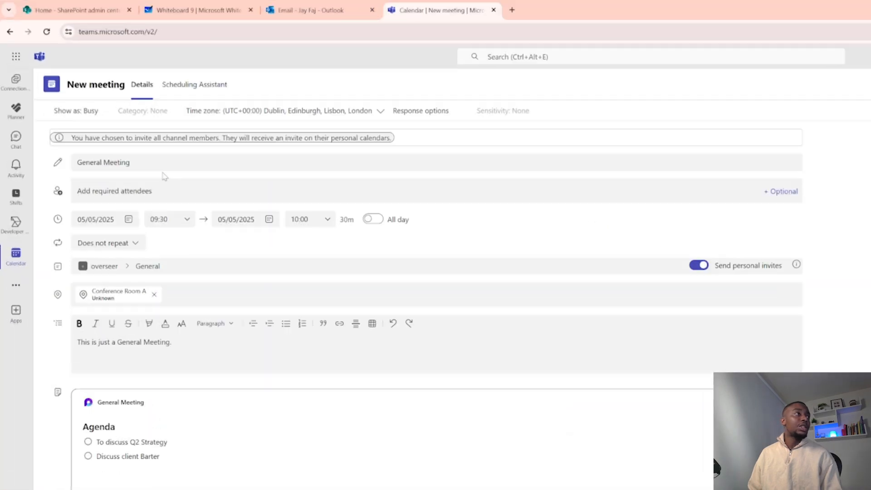
Add a colleague to the meeting as a required attendee.
left_click(112, 125)
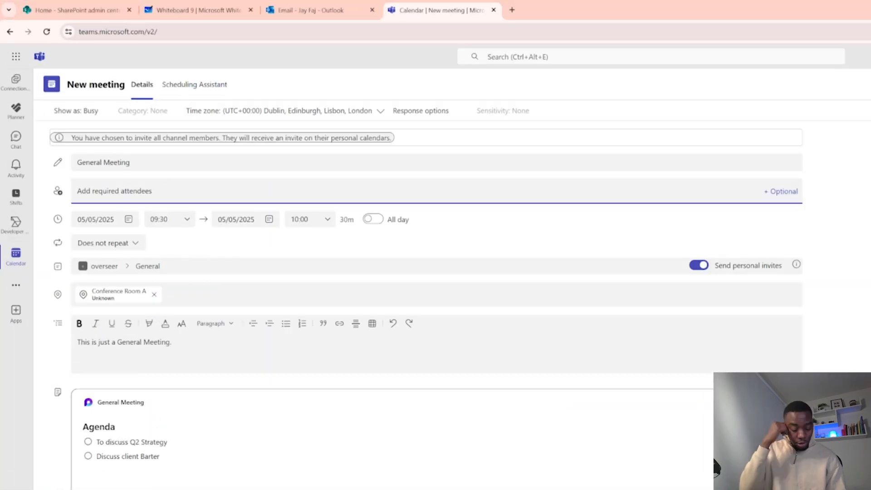
type("Yemi")
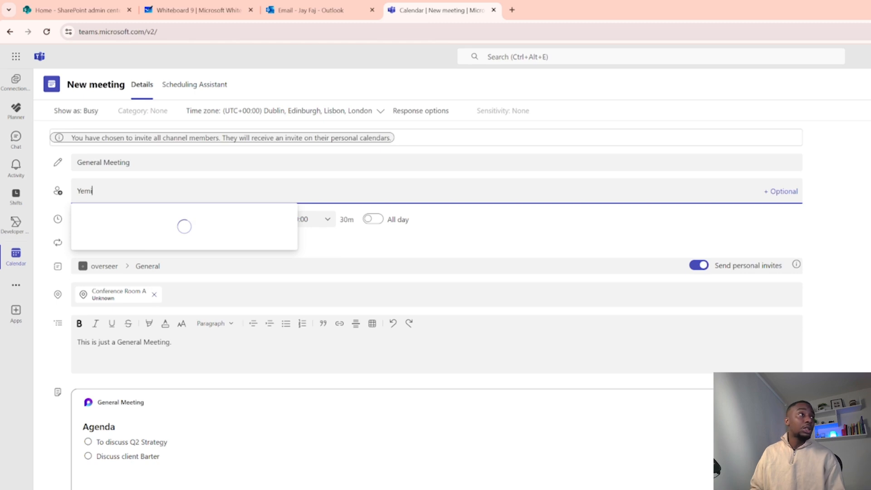
left_click(119, 220)
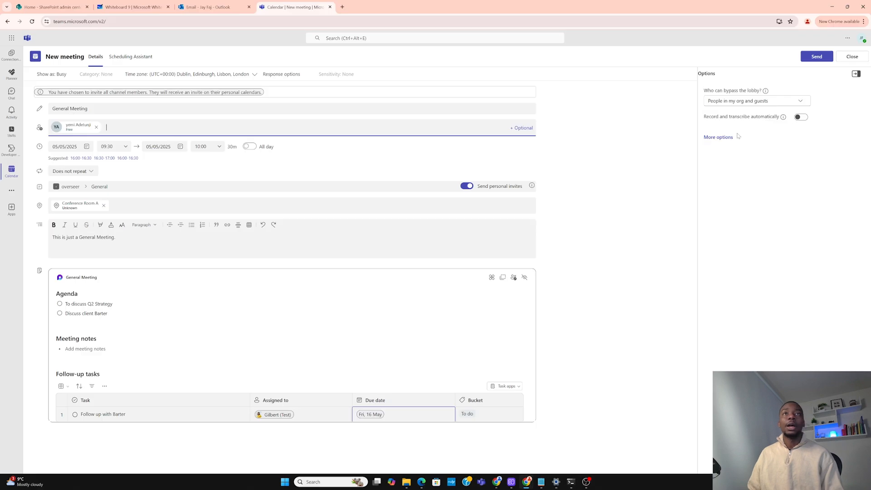
Assign the required attendee as a co-organizer in the Roles section of the full meeting options.
left_click(722, 138)
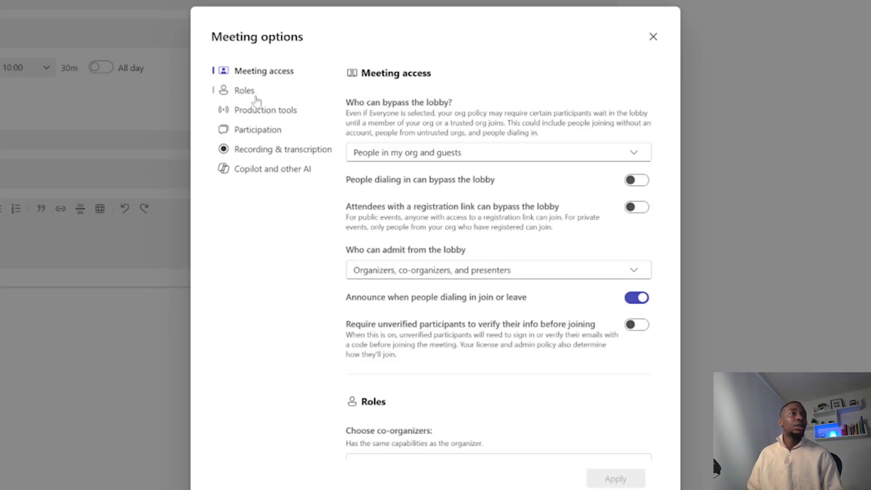
left_click(330, 160)
scroll(483, 243, "down", 3)
scroll(492, 272, "up", 3)
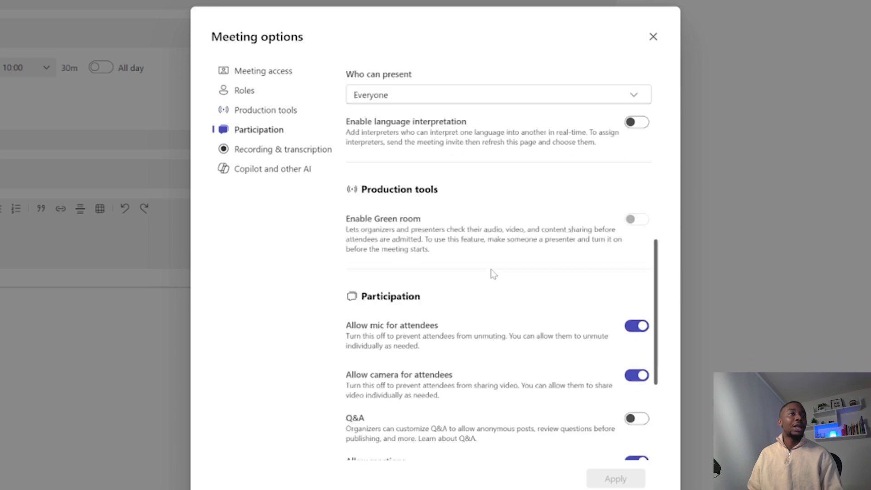
scroll(494, 275, "up", 1)
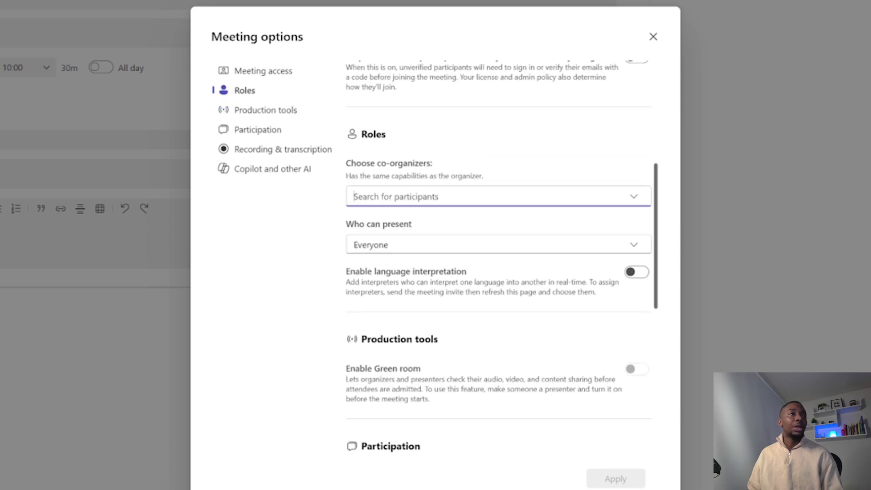
left_click(634, 198)
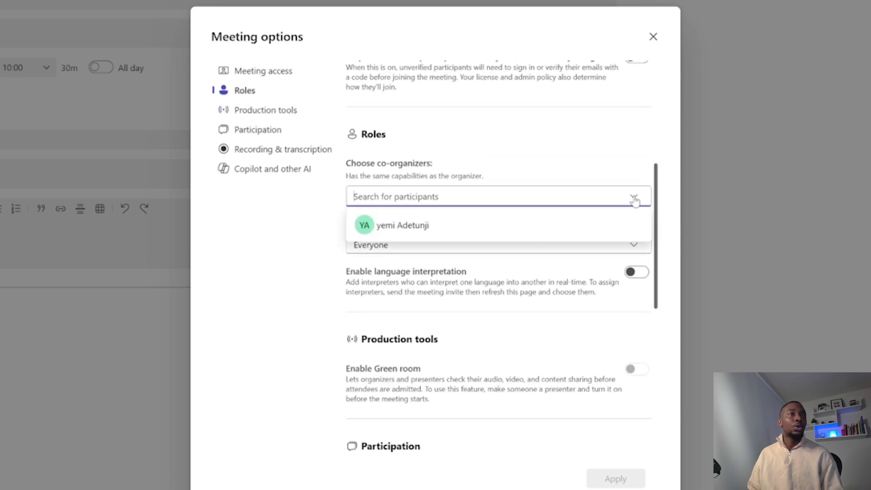
left_click(496, 232)
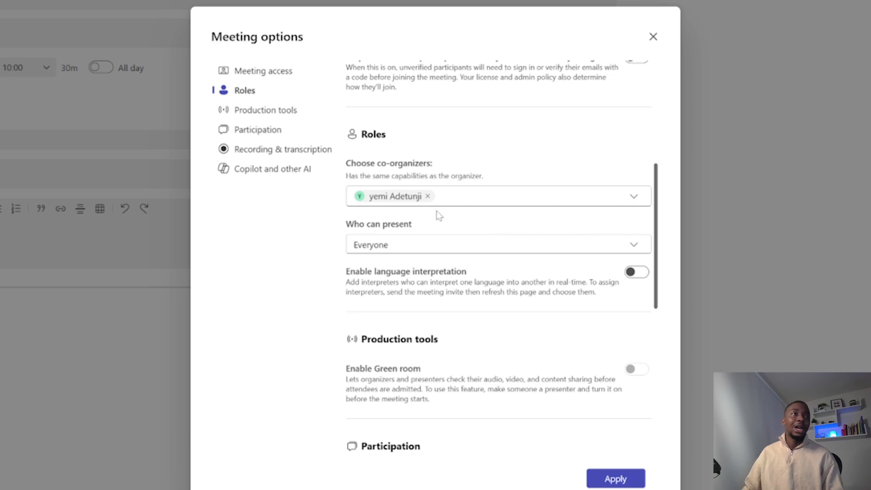
Try limiting who can present to "Only organizers and co-organizers", and set it back to "Everyone".
scroll(454, 181, "down", 1)
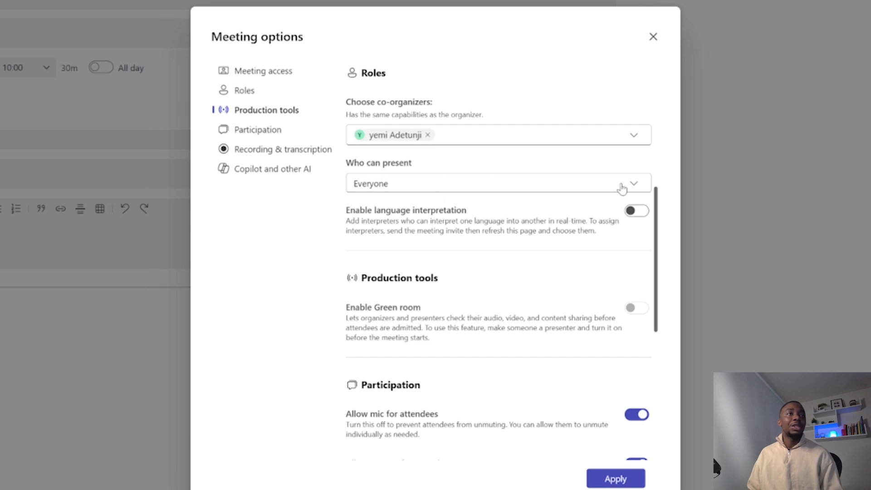
left_click(635, 185)
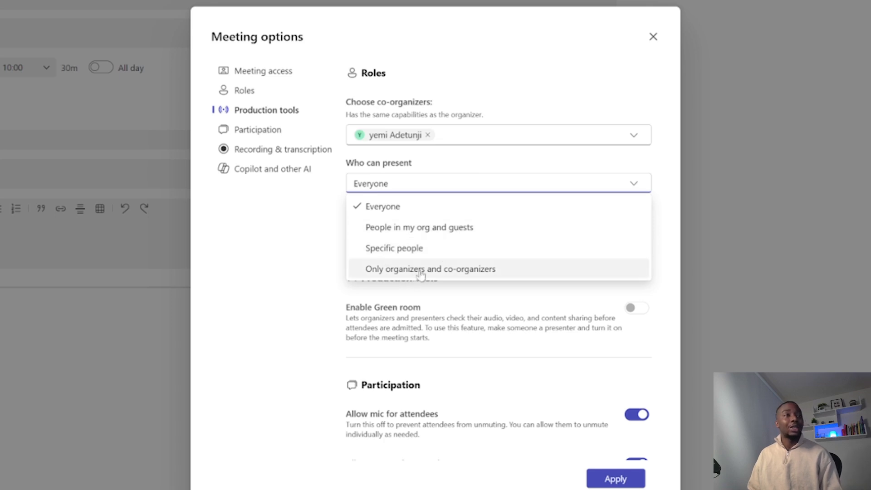
left_click(461, 275)
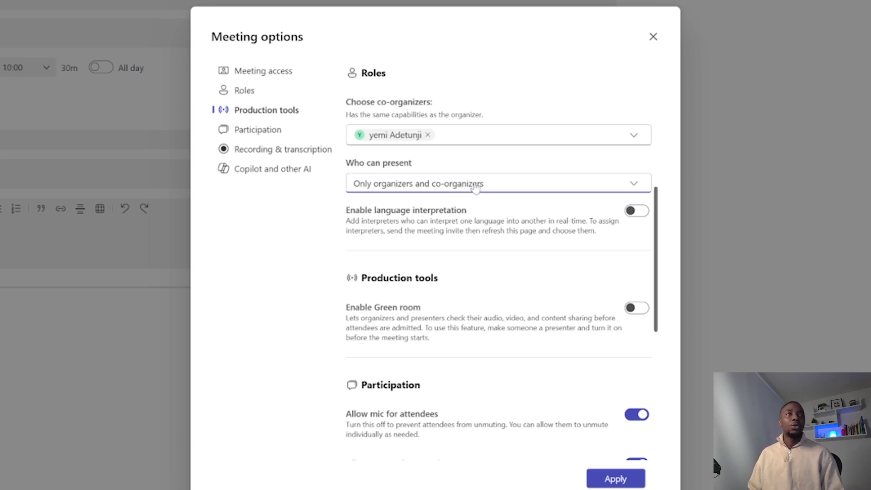
left_click(458, 188)
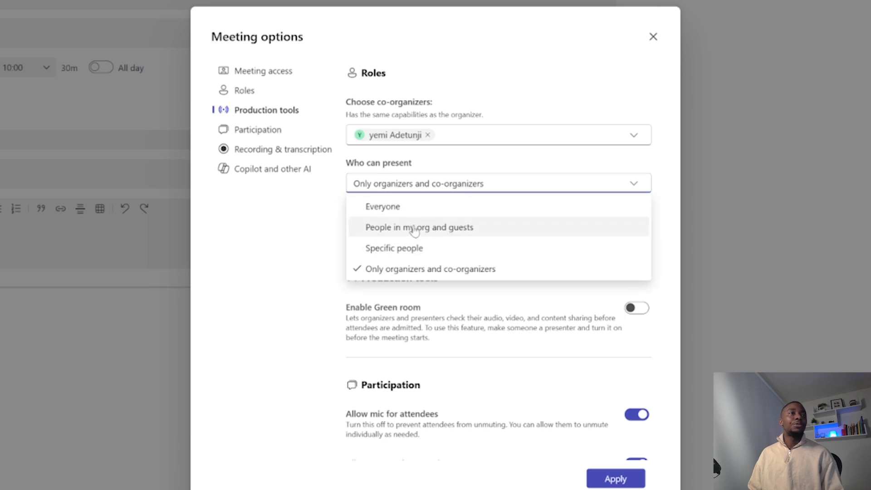
left_click(407, 213)
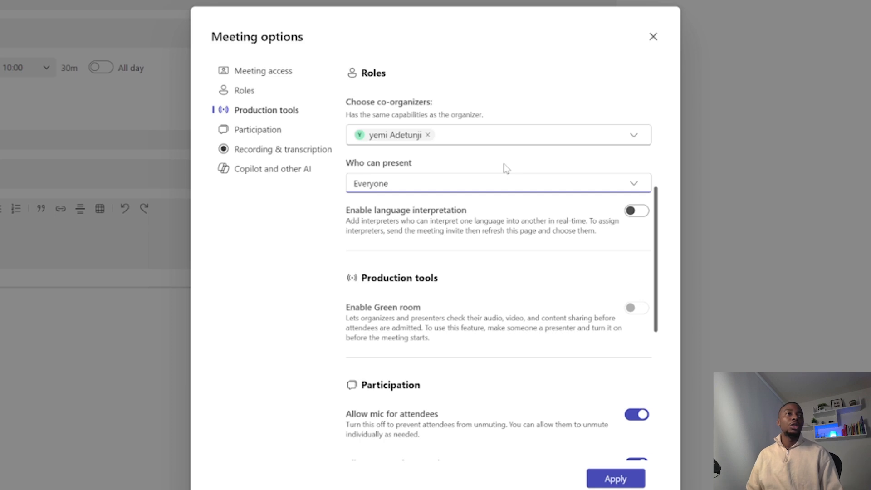
Switch the attendee mic and camera permissions off and on again, and enable Q&A in the Participation section.
scroll(499, 254, "down", 2)
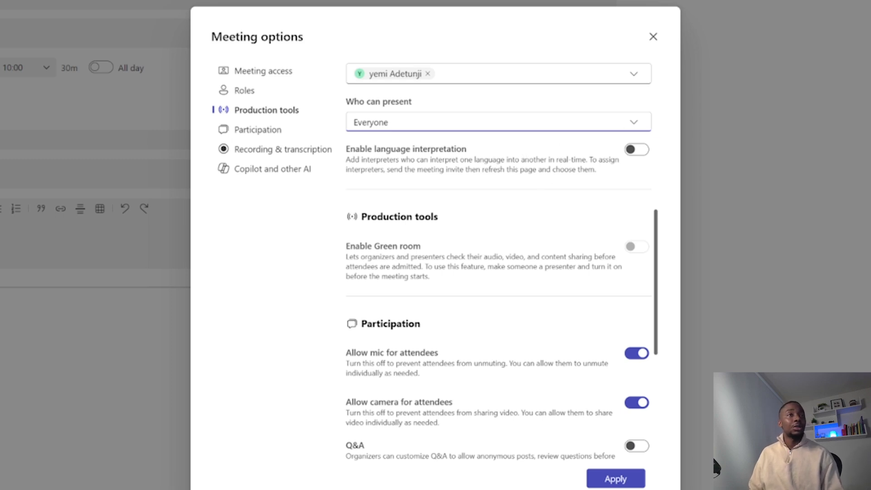
scroll(397, 239, "down", 2)
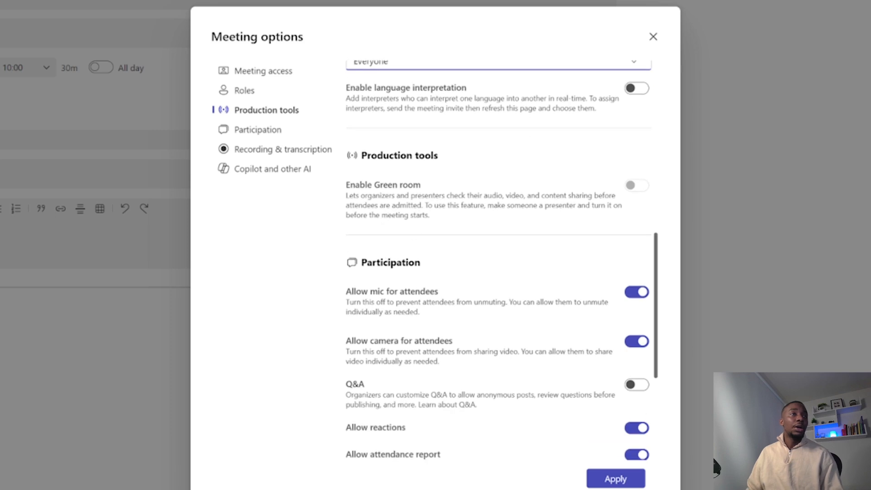
scroll(482, 235, "down", 2)
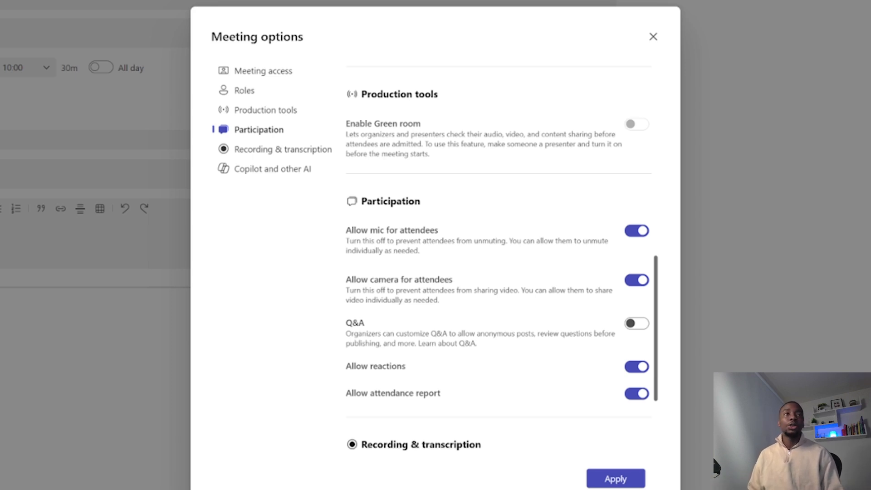
left_click(640, 232)
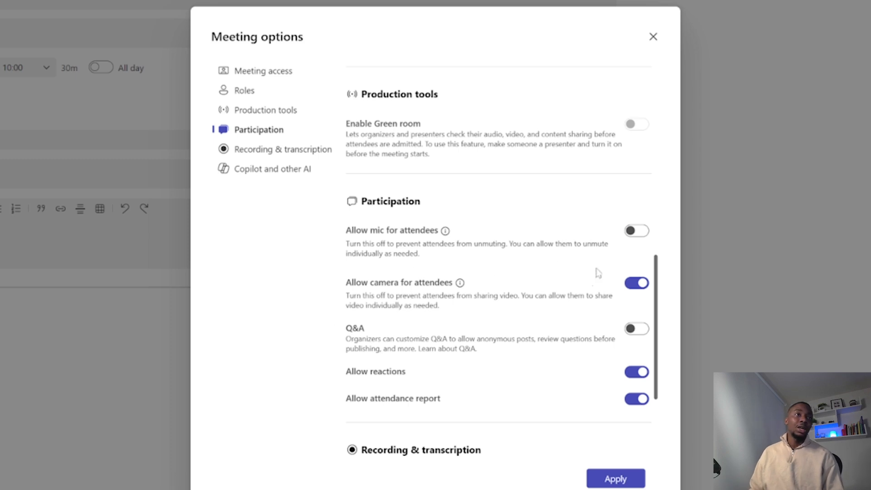
left_click(642, 285)
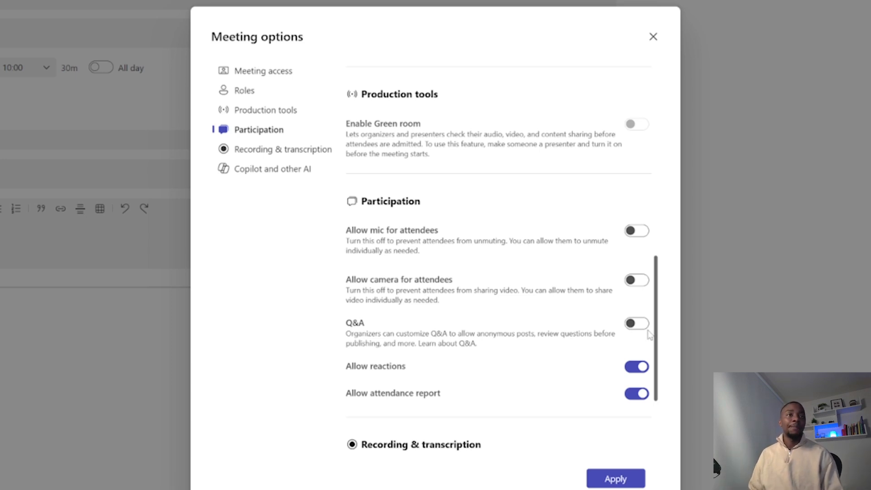
left_click(633, 323)
left_click(632, 281)
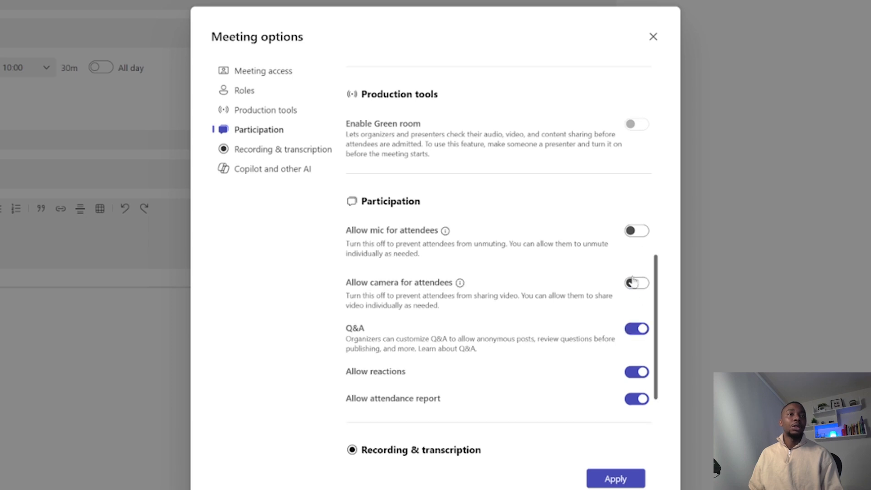
left_click(633, 232)
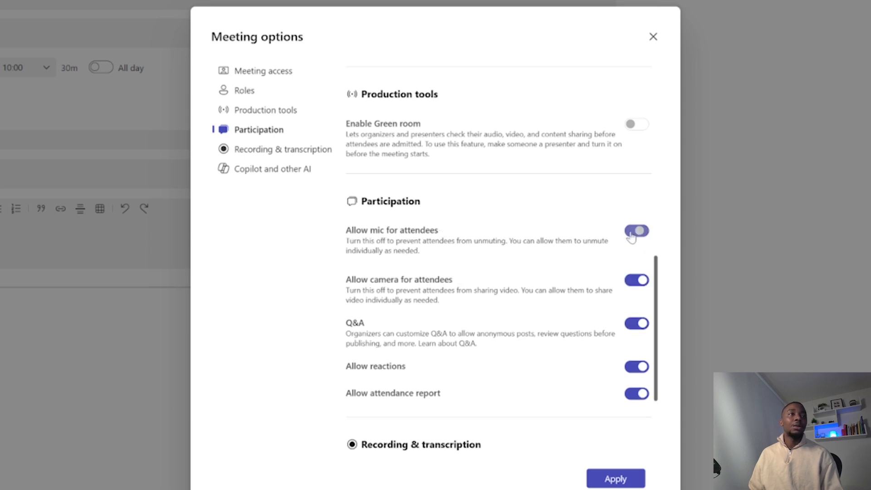
Switch automatic recording and transcription on and off again, and apply the meeting options.
scroll(467, 326, "down", 2)
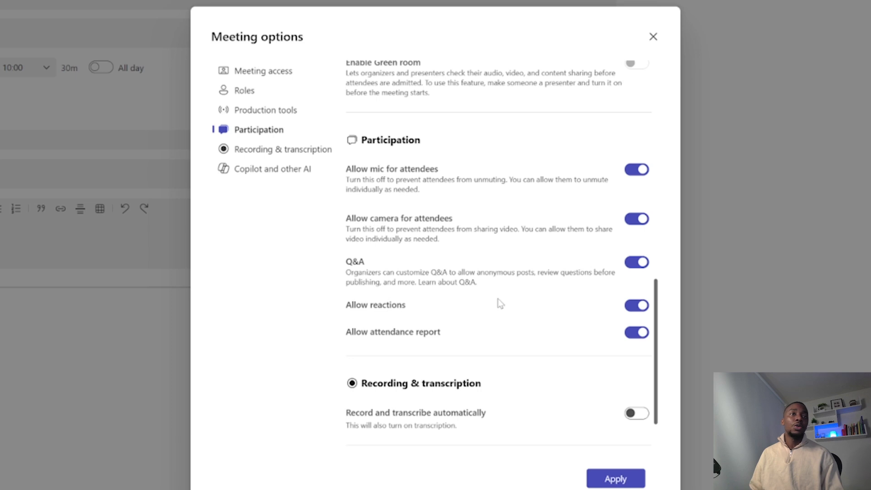
scroll(381, 347, "down", 1)
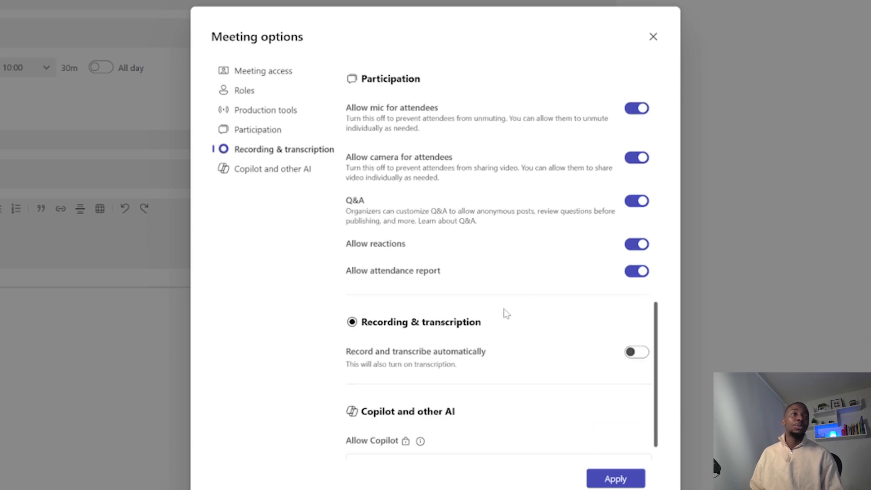
scroll(592, 265, "down", 1)
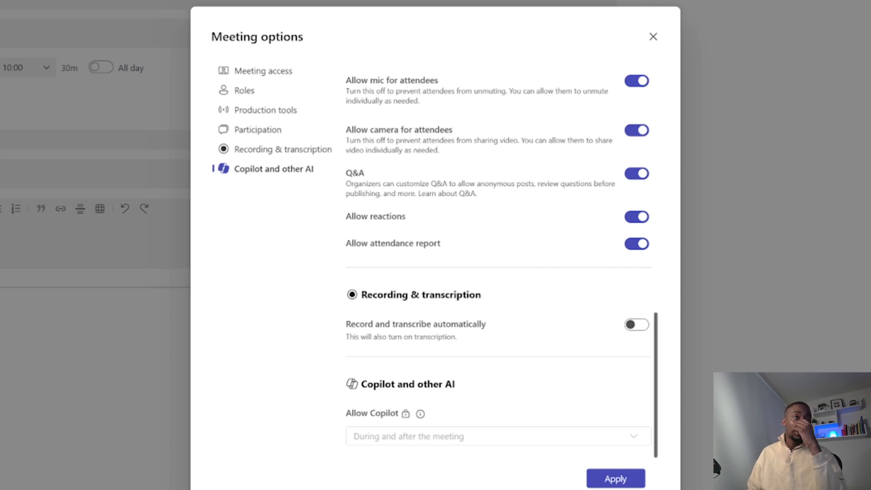
left_click(636, 325)
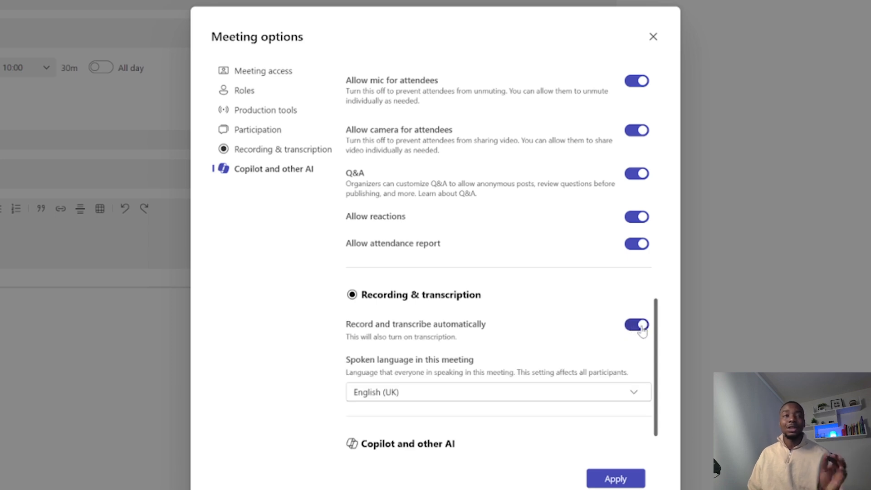
left_click(641, 329)
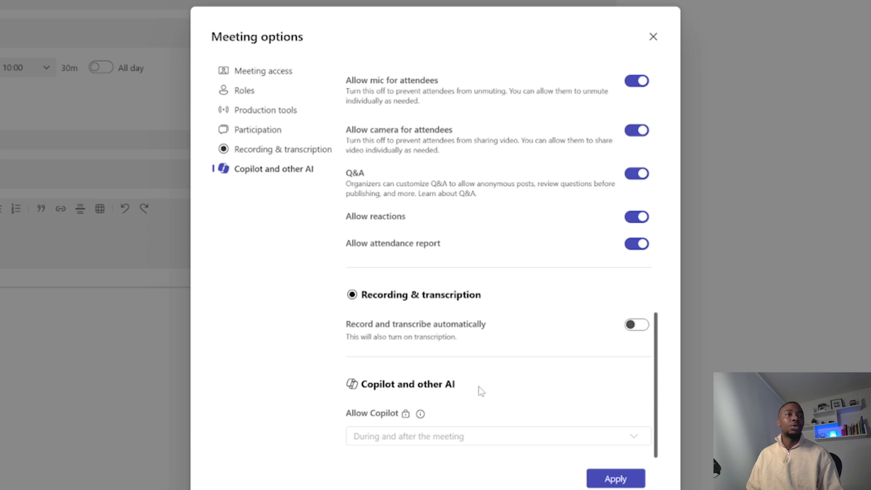
scroll(488, 339, "up", 15)
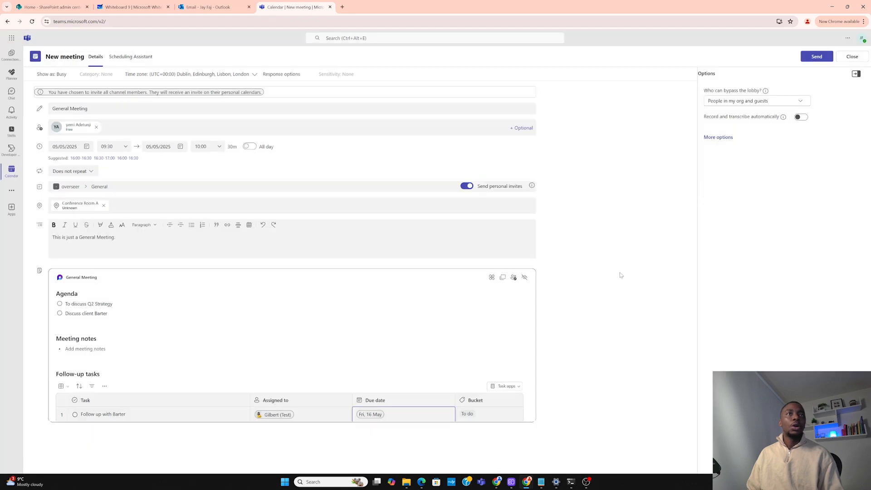
left_click(540, 375)
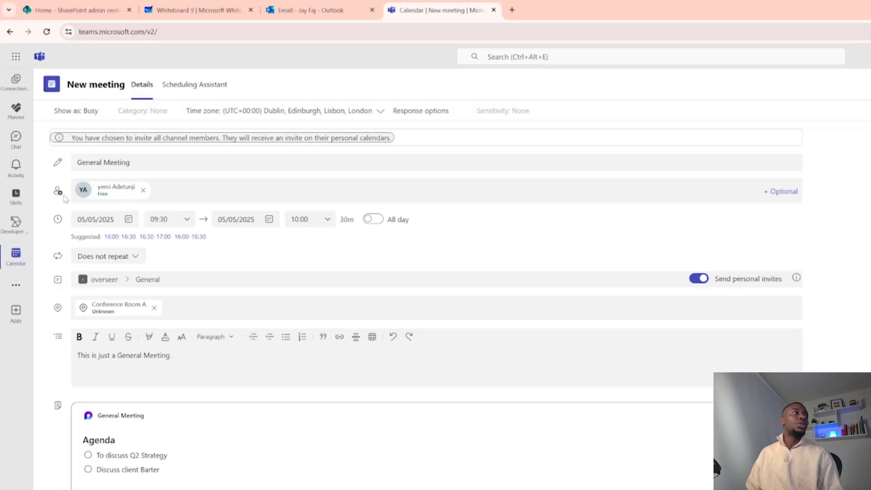
Add a second colleague to General Meeting as a required attendee.
left_click(160, 190)
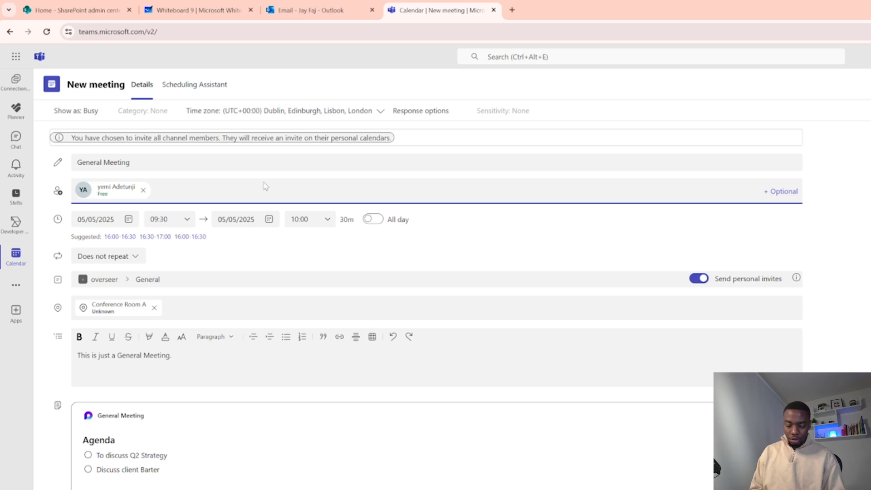
type("Gibler")
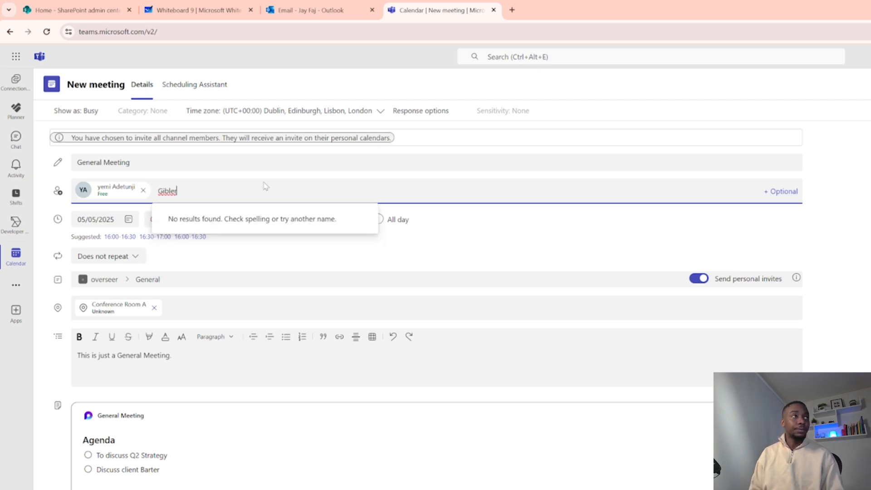
key("BackSpace")
key("BackSpace")
key("BackSpace")
key("BackSpace")
type("lber")
key("Return")
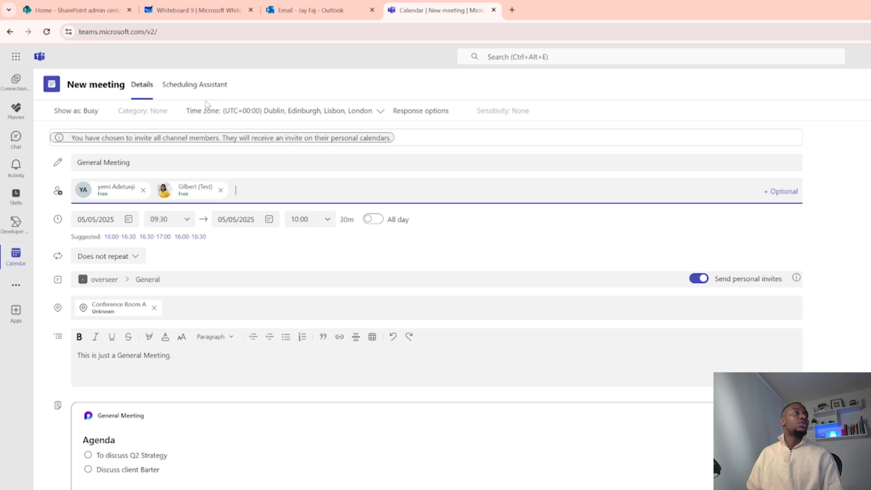
Try moving the meeting to 10:00–10:30 in the Scheduling Assistant, and shift it back to 09:30–10:00.
left_click(194, 90)
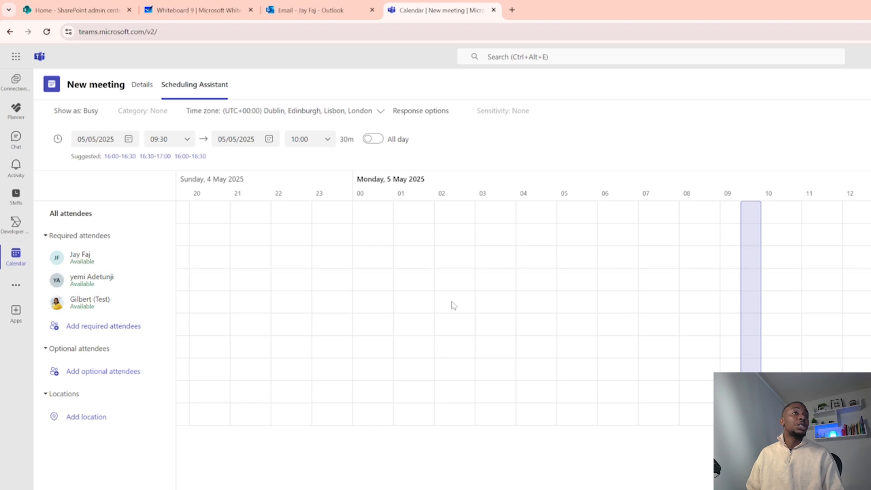
left_click_drag(751, 263, 770, 260)
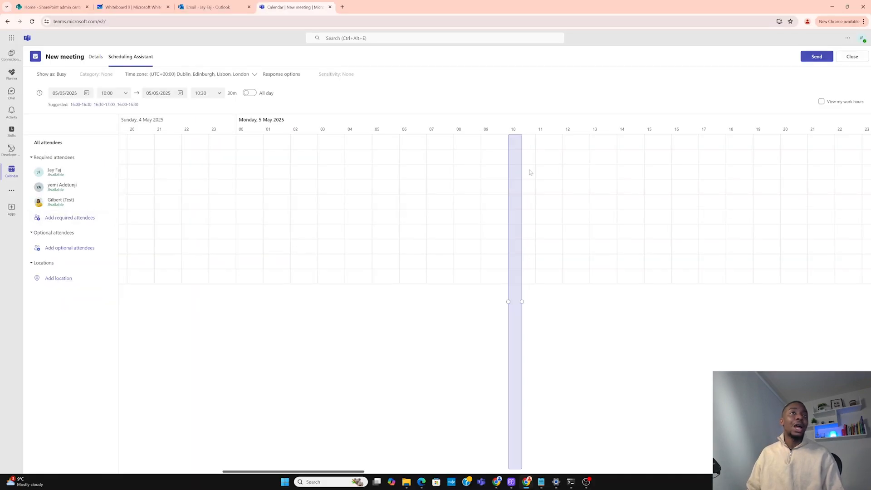
mouse_move(516, 166)
left_mouse_down()
mouse_move(484, 165)
mouse_move(527, 162)
mouse_move(499, 165)
left_mouse_up()
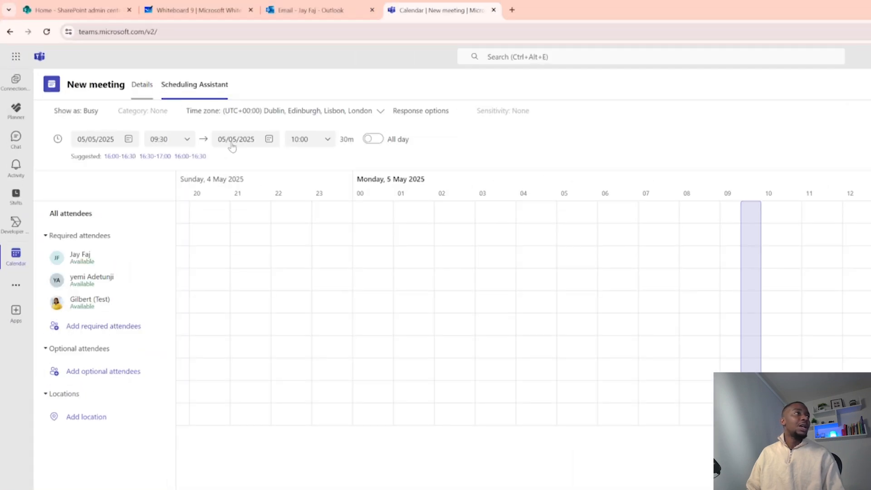
Return to the meeting details and send the General Meeting invitation.
left_click(142, 84)
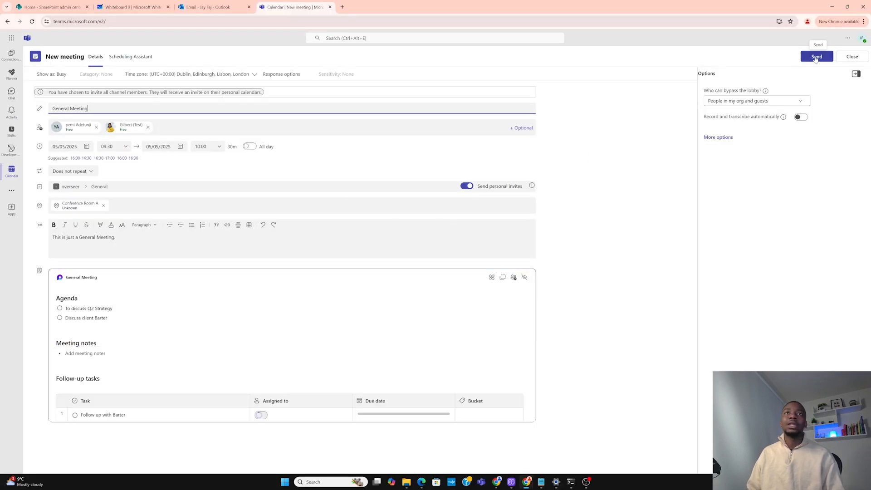
left_click(816, 58)
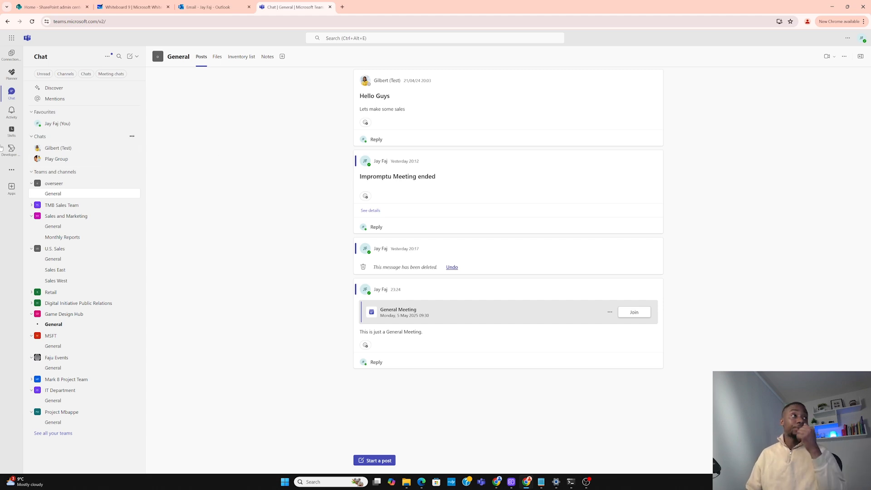
Open the Calendar app, check General Meeting on Monday 5 May 2025, and return to the previous week.
left_click(12, 171)
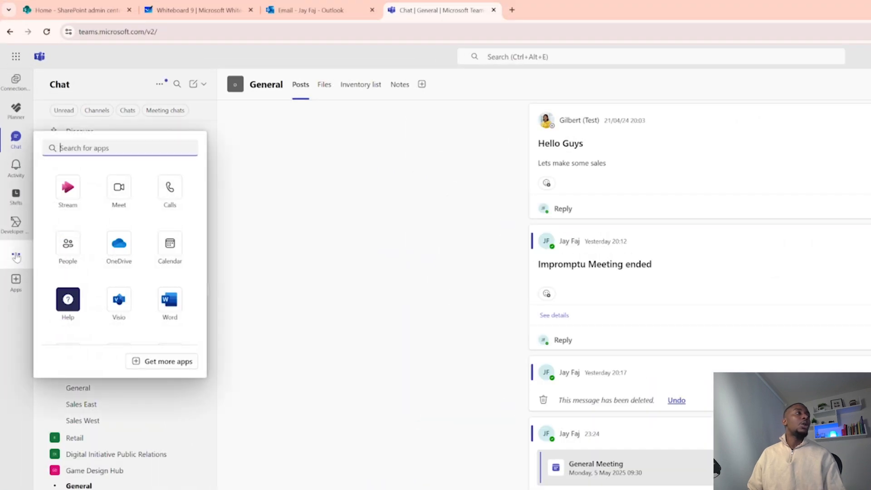
left_click(170, 252)
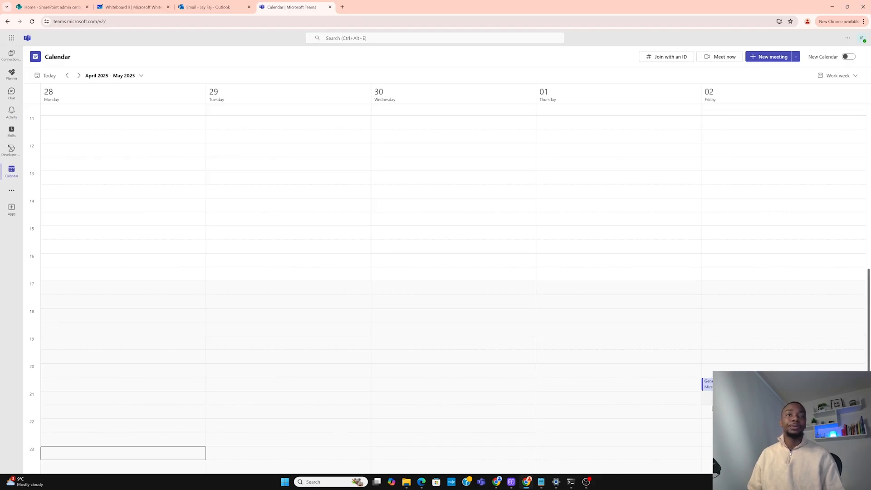
left_click(79, 76)
scroll(91, 275, "up", 3)
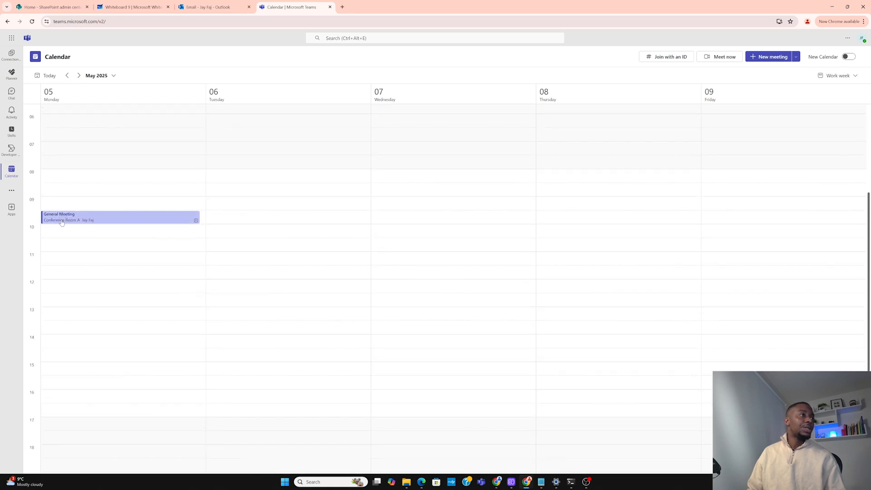
left_click(67, 76)
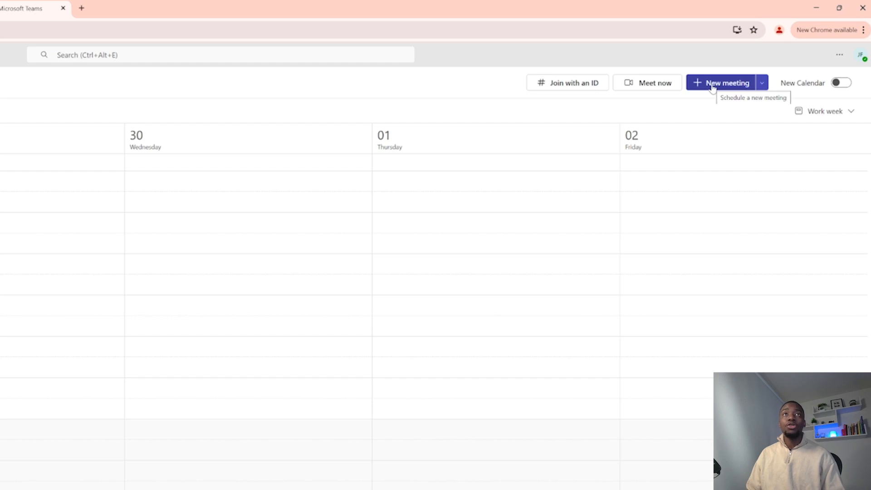
Start scheduling a new meeting titled "Let's Discuss Q3".
left_click(722, 83)
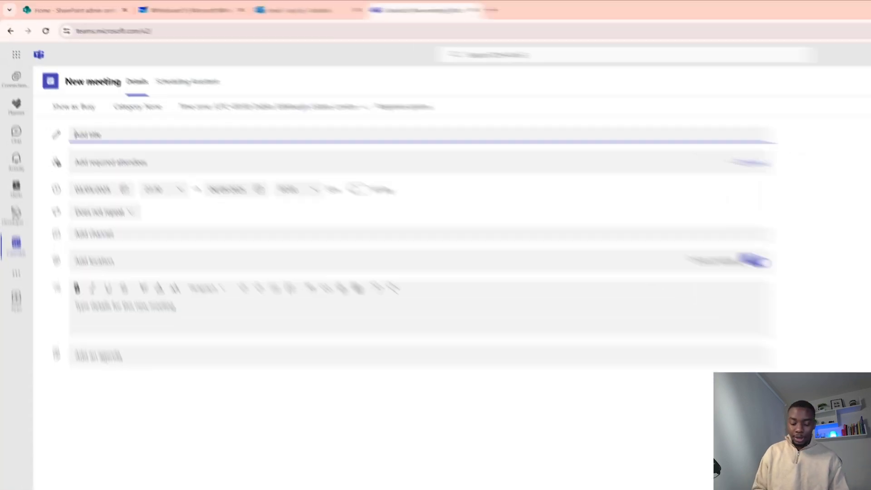
type("Let's Discuss Q3")
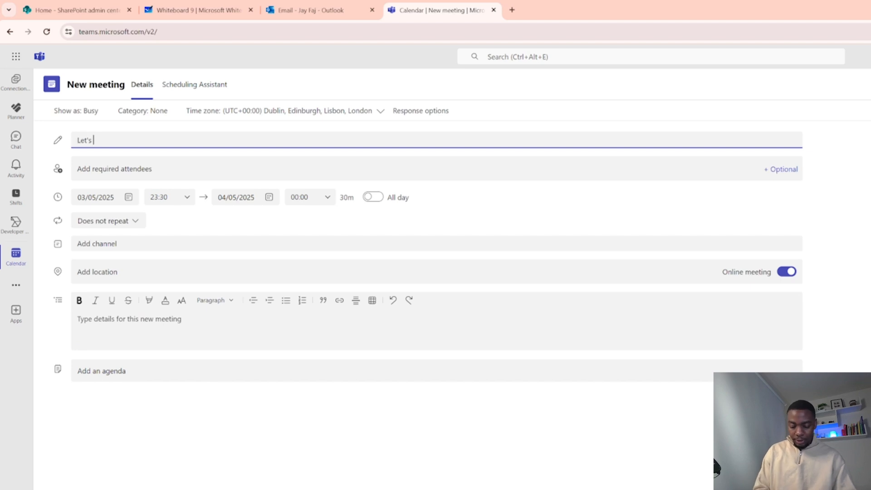
Add the three colleagues as required attendees of the Let's Discuss Q3 meeting.
left_click(162, 177)
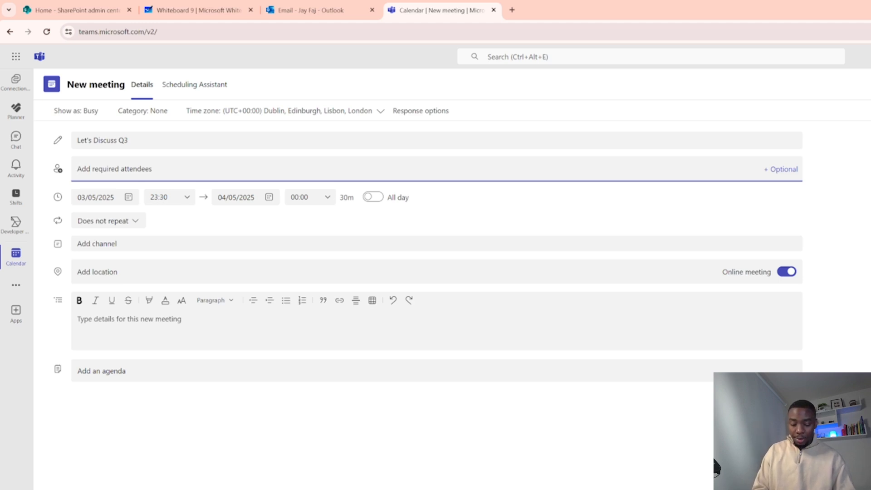
type("Yem")
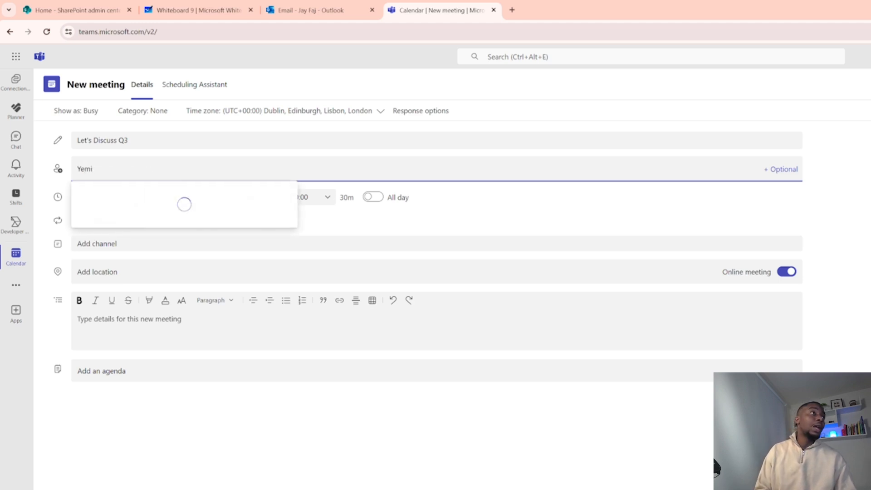
type("i")
left_click(121, 190)
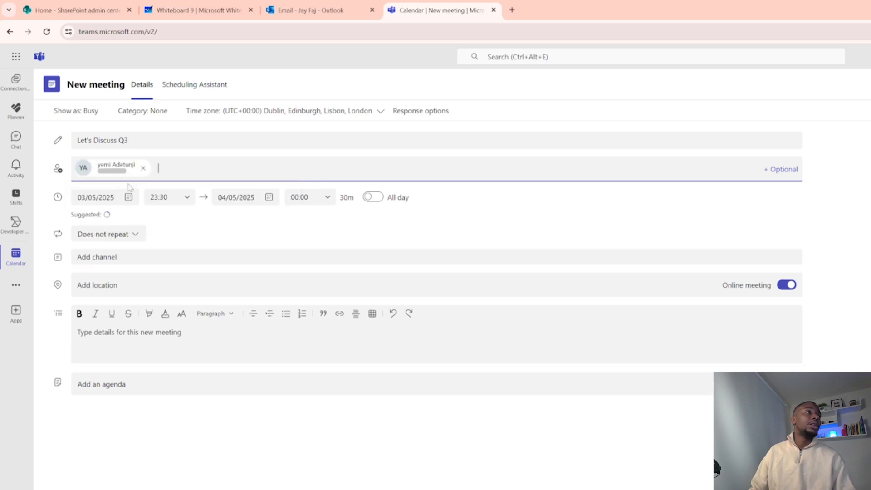
type("Banjo")
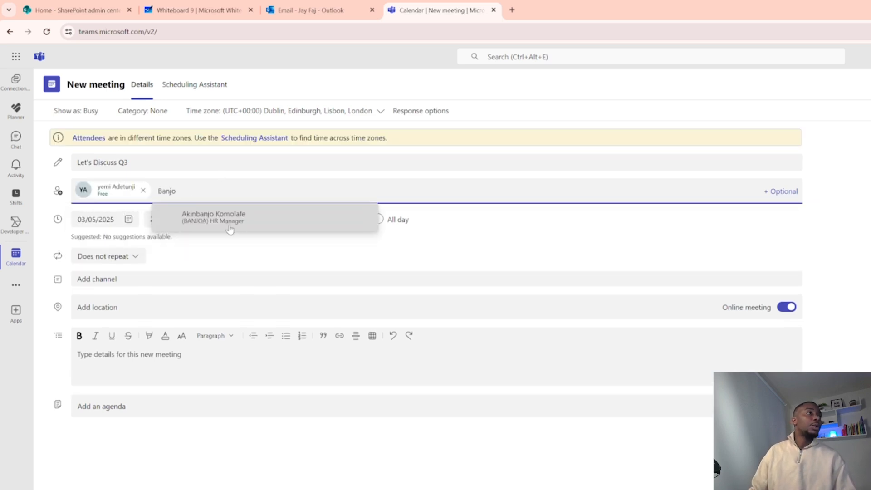
left_click(223, 224)
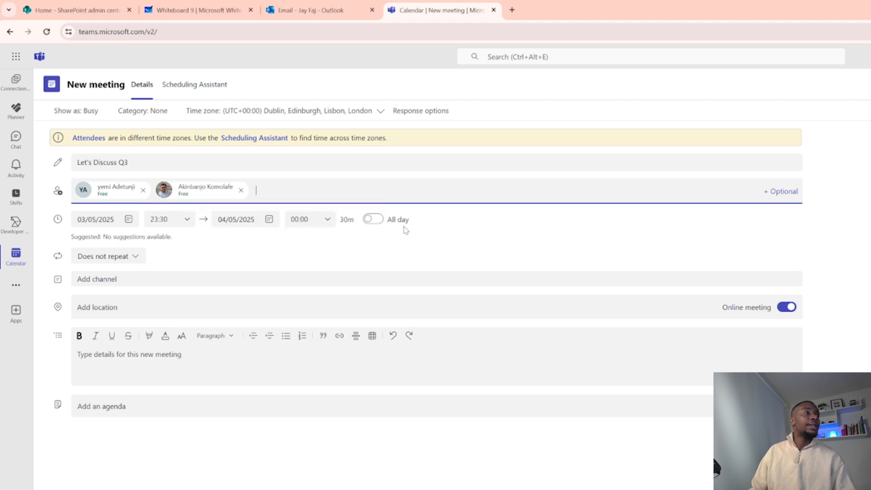
type("Gil")
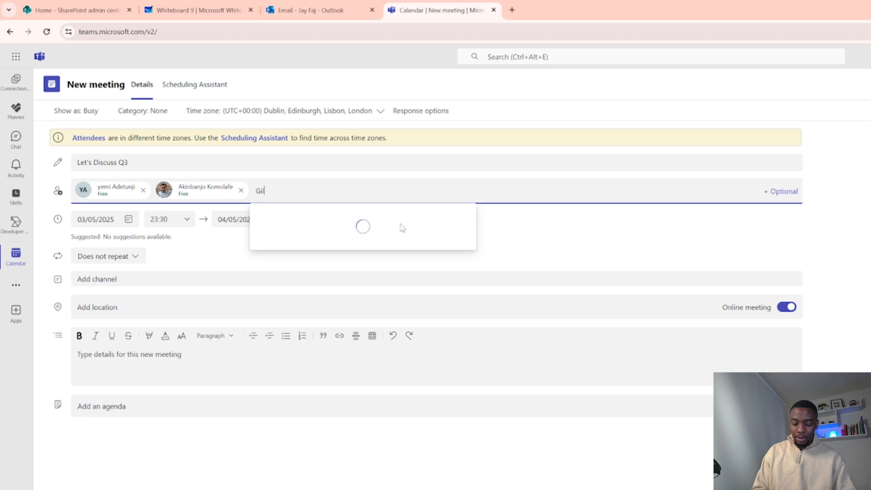
type("bert")
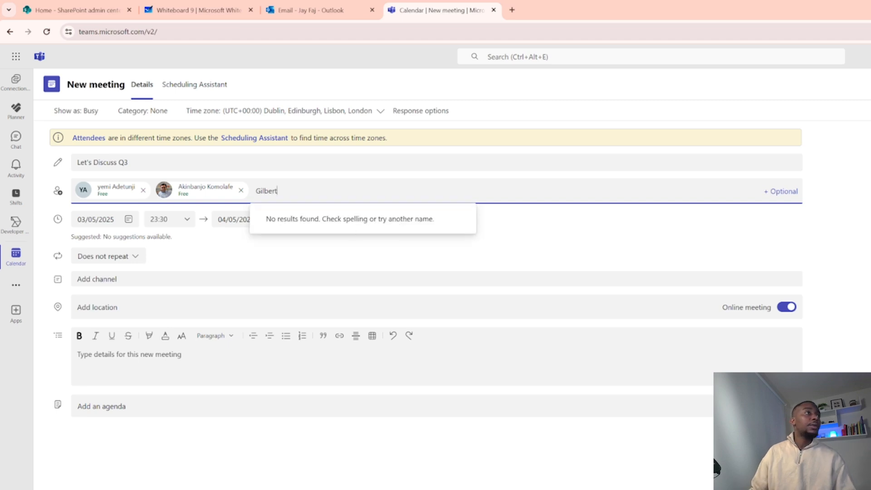
left_click(325, 220)
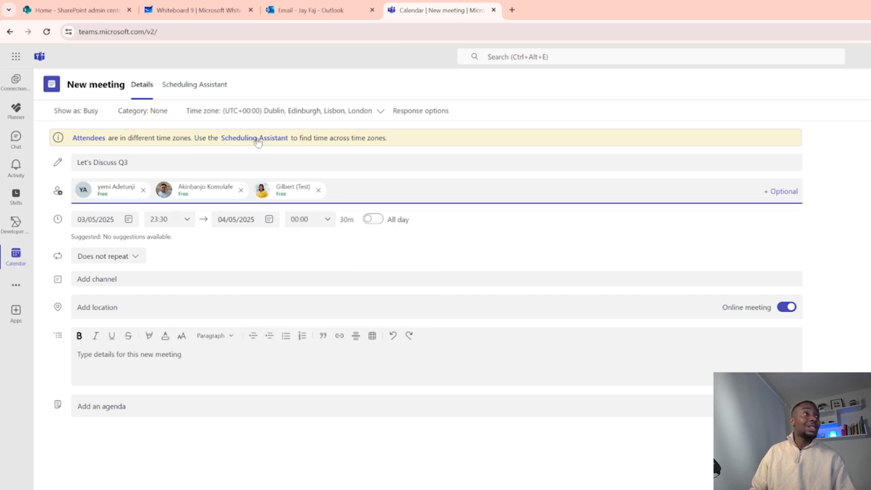
Open the Scheduling Assistant and set the meeting's start date to 05/05/2025.
left_click(194, 91)
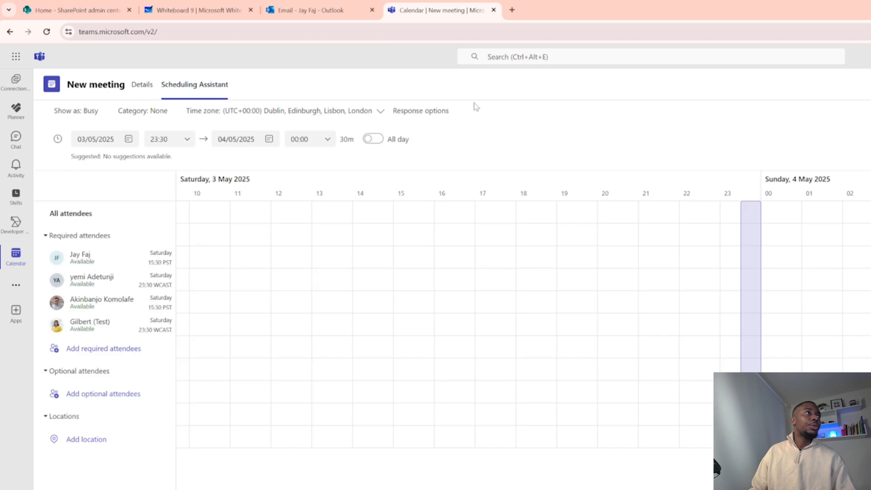
left_click(122, 140)
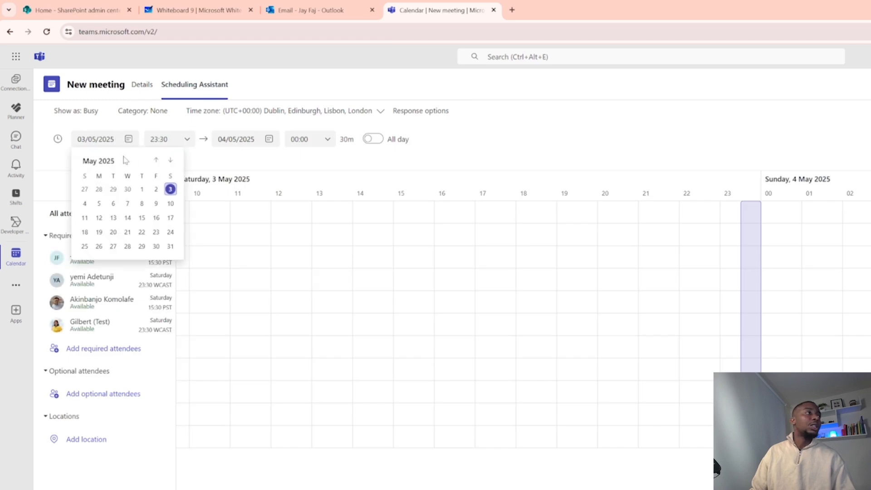
left_click(96, 205)
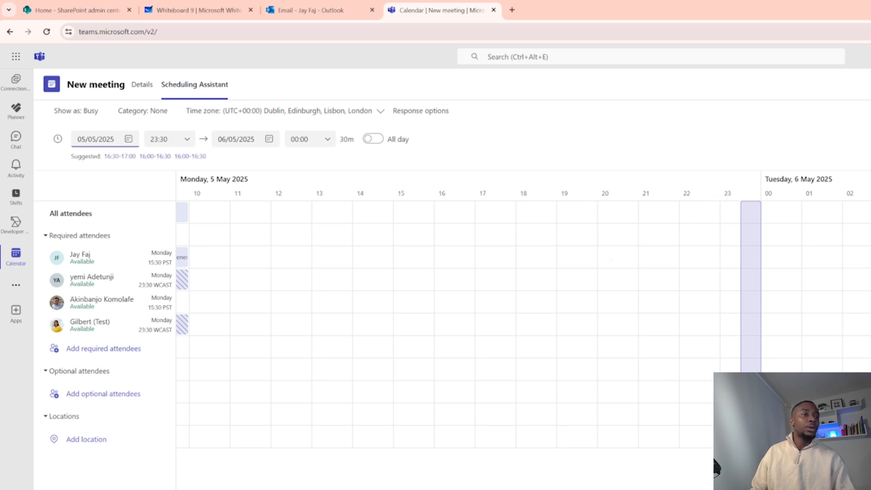
Try the 09:30–10:00 and 10:15–10:45 slots in the availability grid, and settle the meeting on 11:00–11:30.
scroll(522, 325, "left", 3)
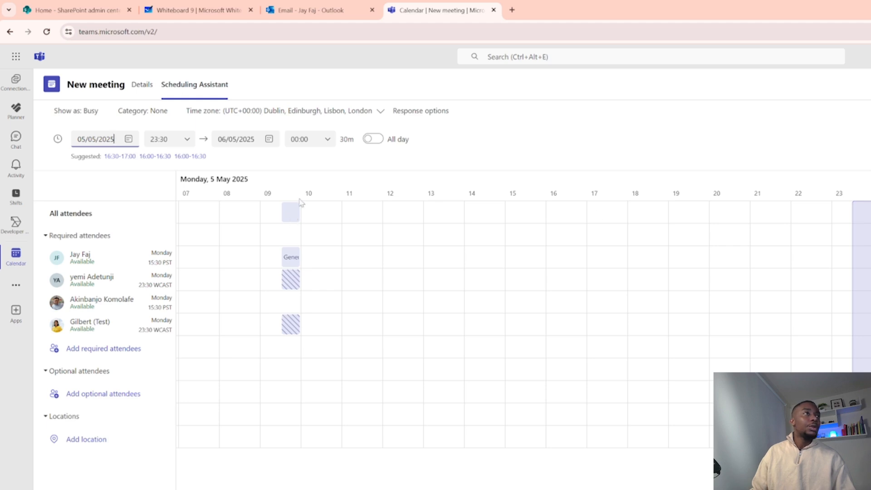
left_click_drag(859, 269, 283, 247)
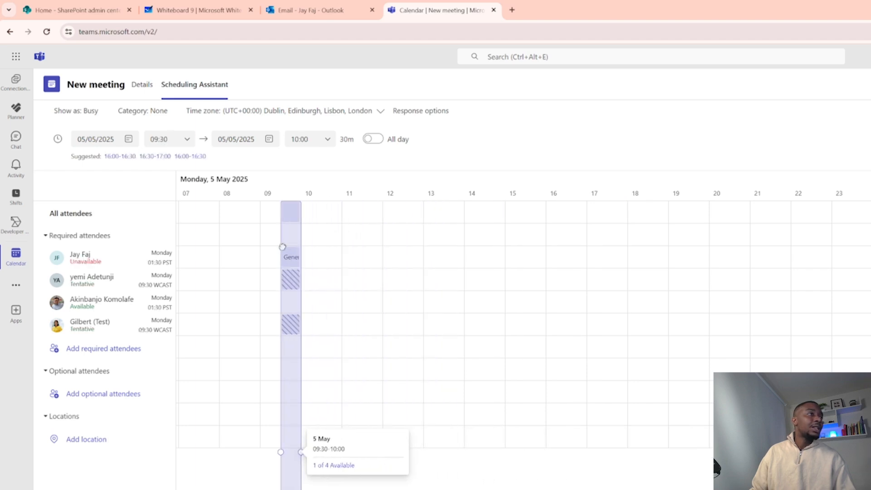
left_click_drag(286, 246, 312, 243)
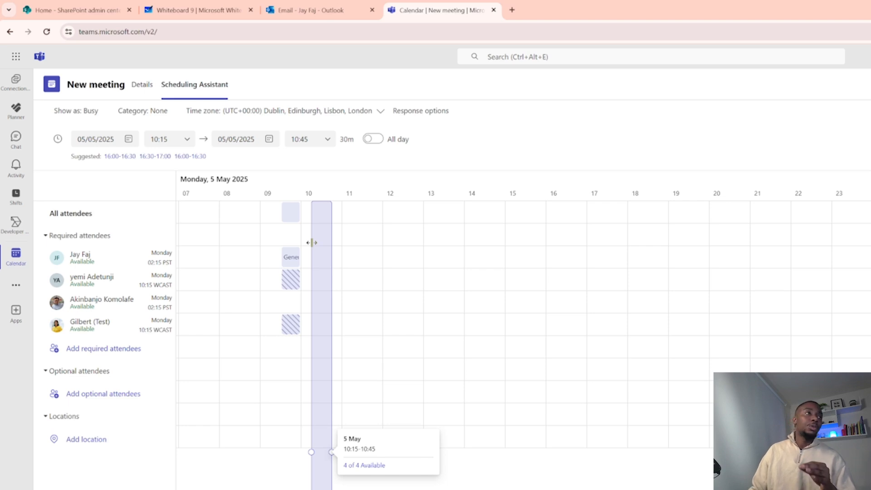
left_click_drag(315, 243, 350, 245)
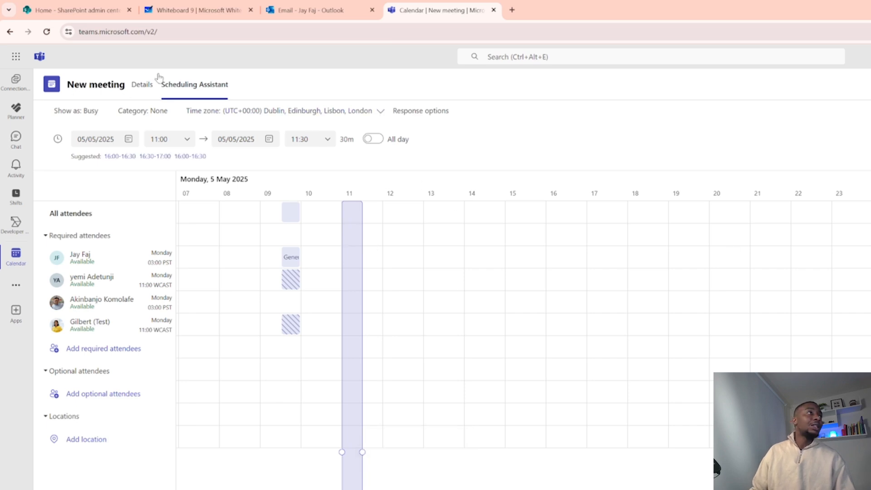
Return to the meeting details and enter "This is to discuss Q3" as the description.
left_click(143, 85)
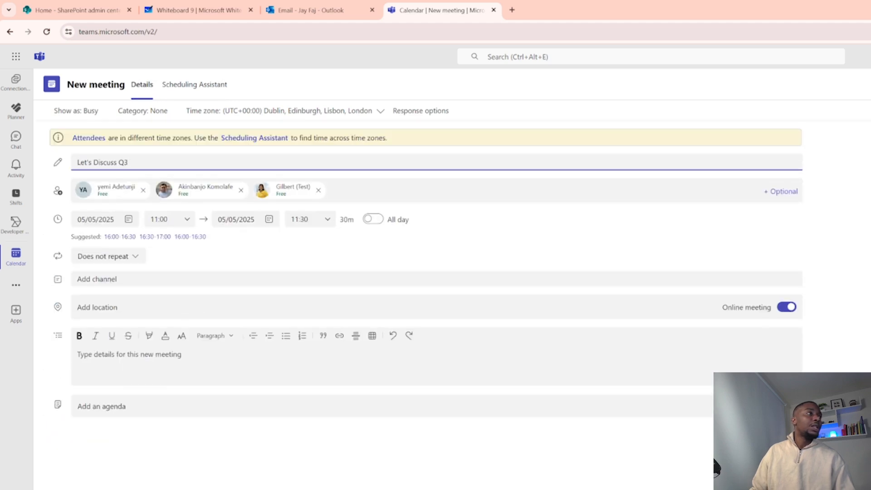
left_click(97, 352)
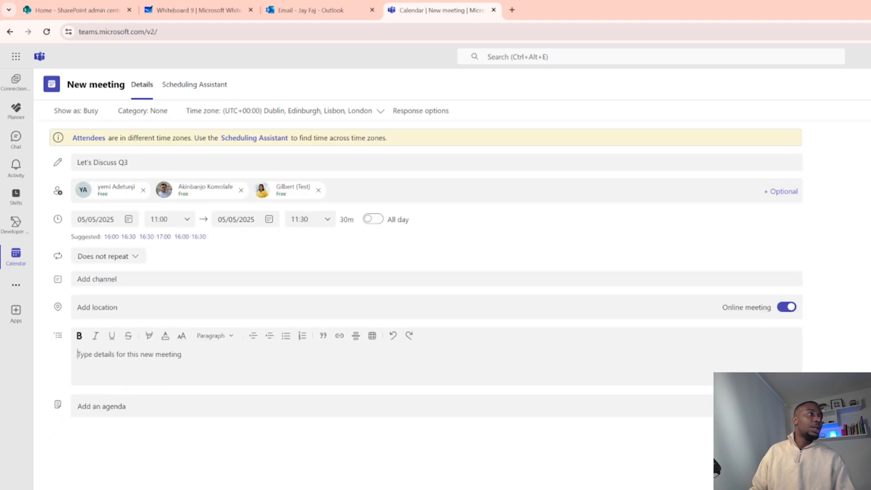
type("This is to discuss Q43")
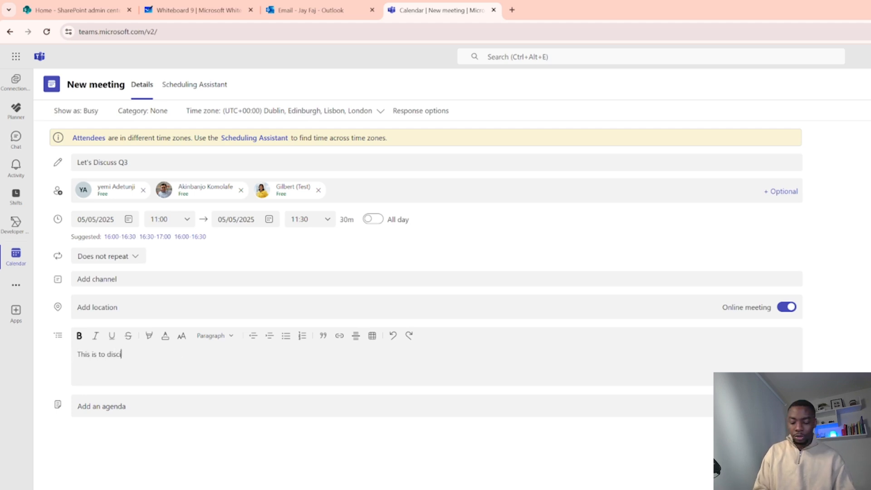
key("BackSpace")
key("BackSpace")
type("3")
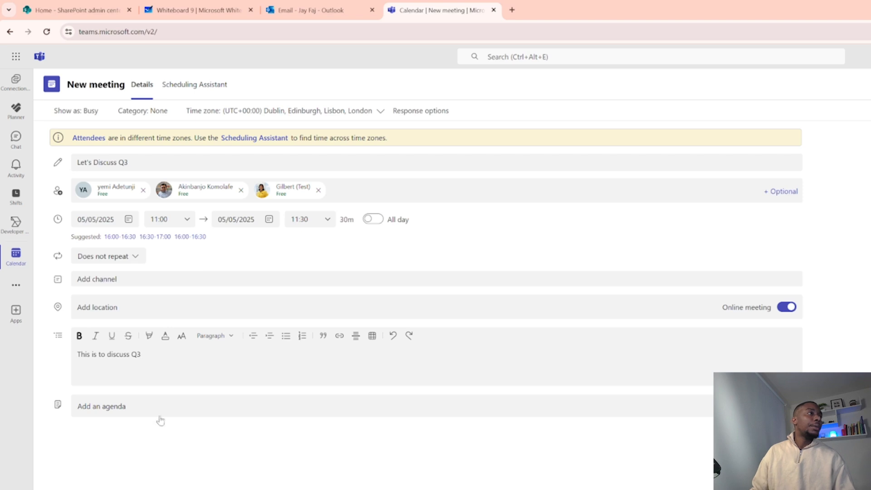
Add an agenda, copy the description text into its first topic, and send the Let's Discuss Q3 invitation.
left_click(110, 407)
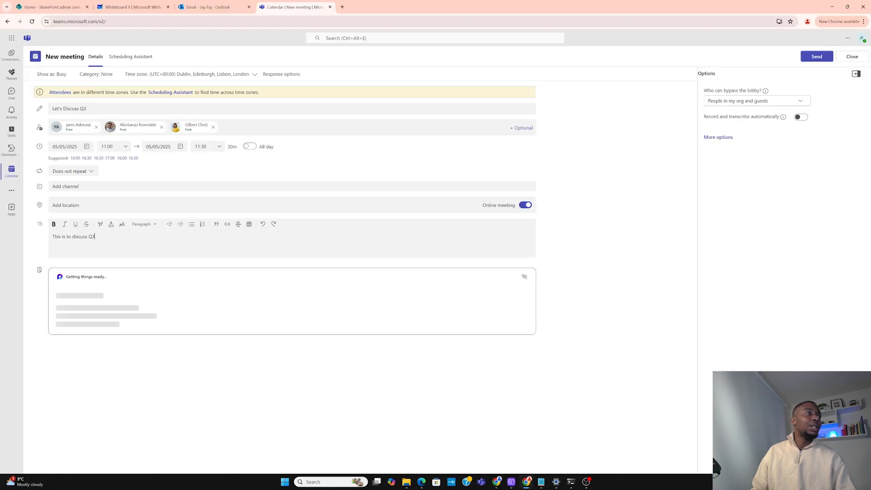
key("ctrl+a")
key("ctrl+c")
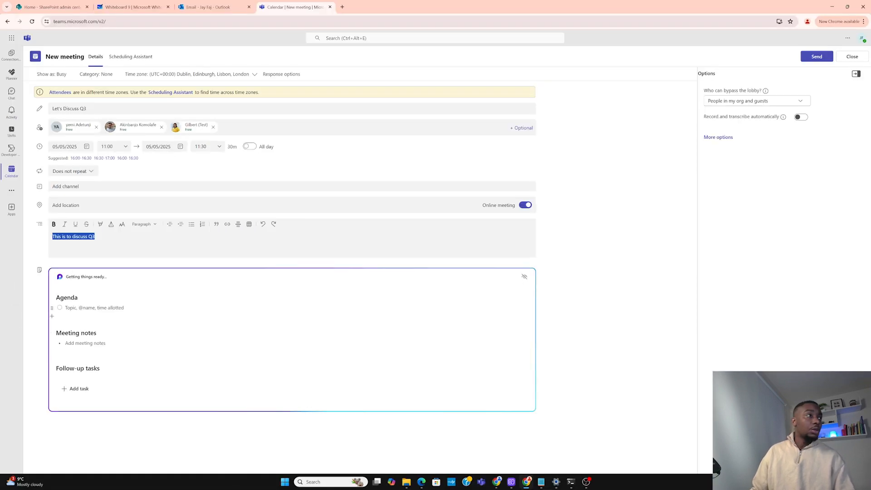
left_click(94, 308)
key("ctrl+v")
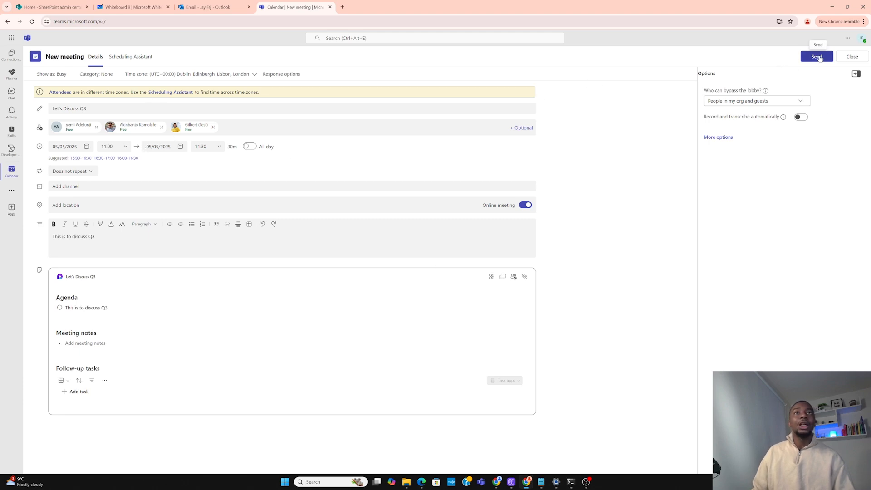
left_click(817, 57)
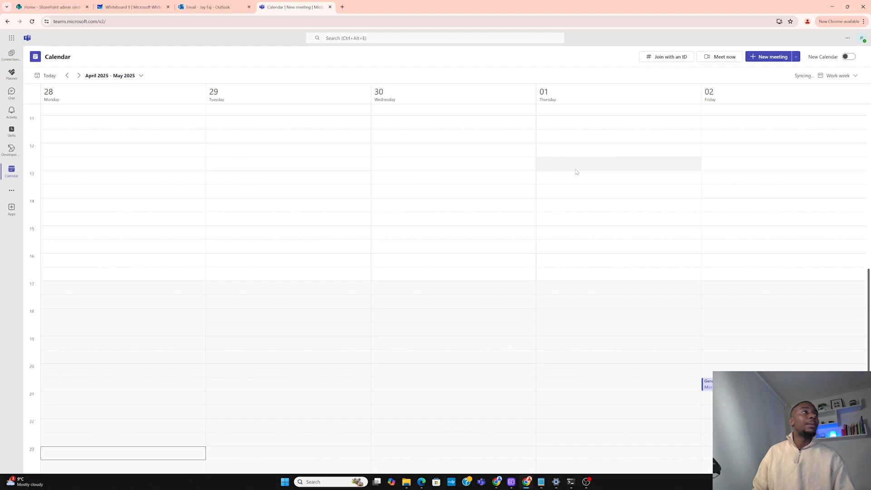